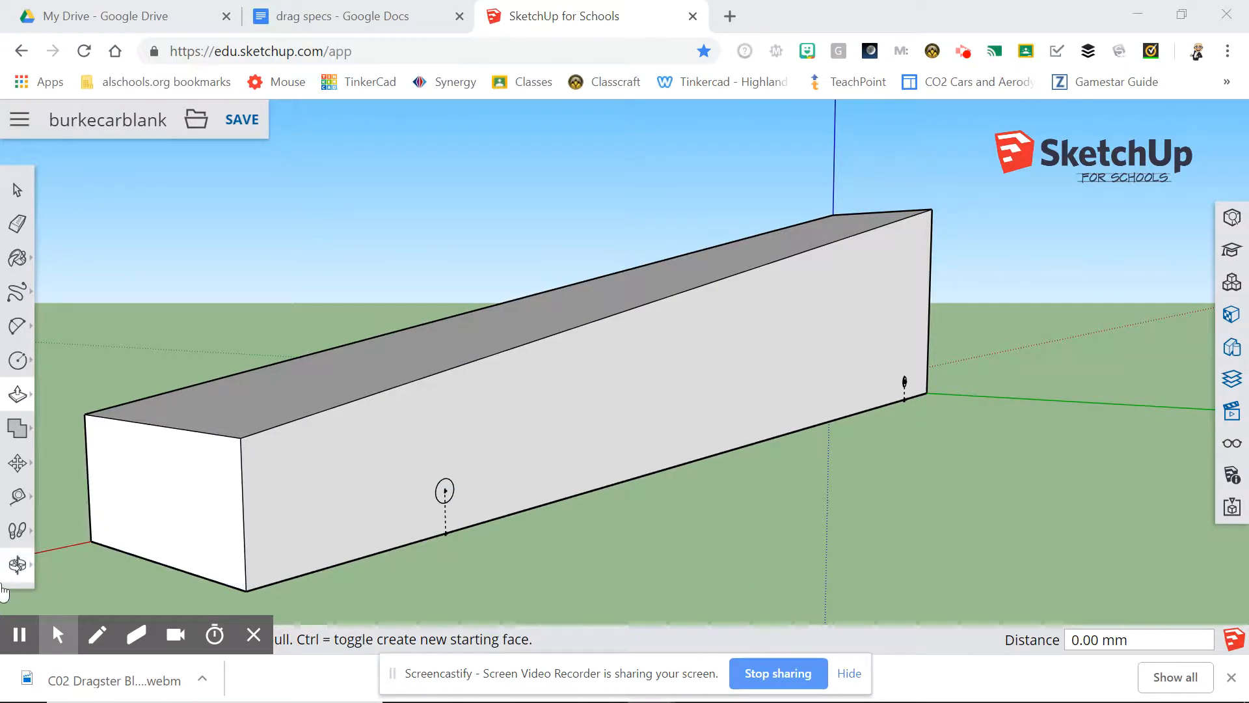
# Measure the wheelbase between the centres of the front and rear axle holes with the Tape Measure
pyautogui.click(18, 564)
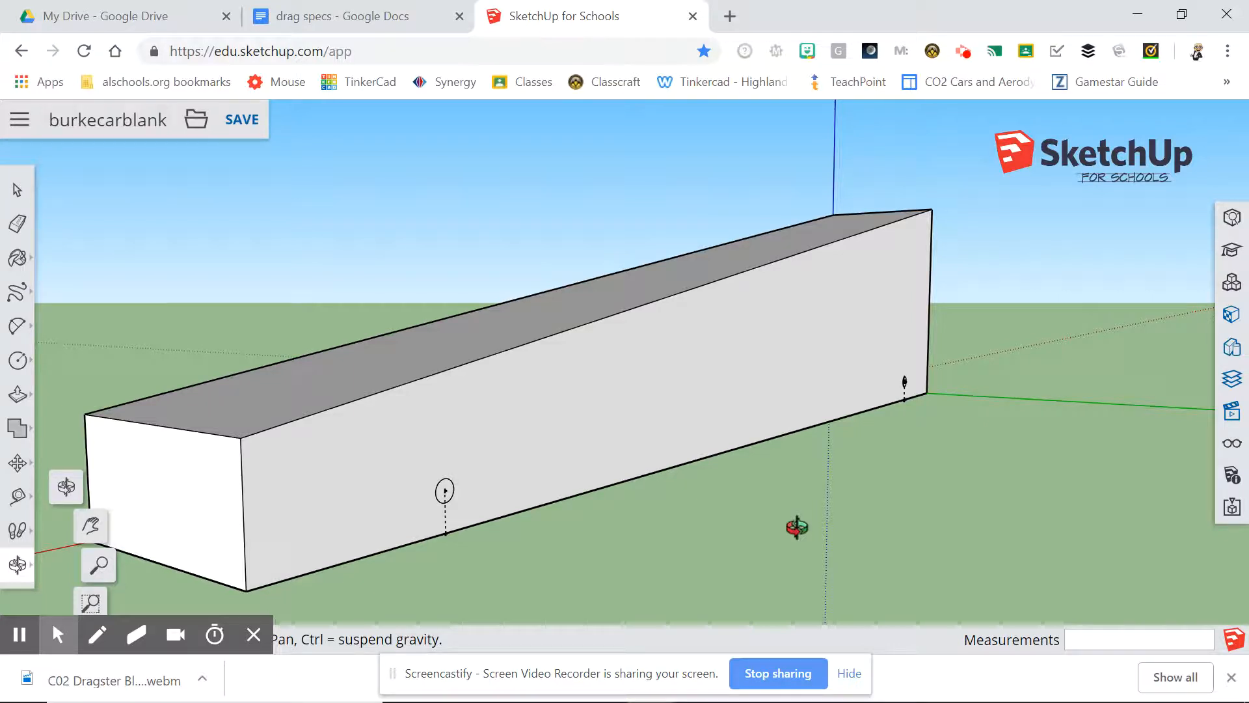
pyautogui.moveTo(797, 527); pyautogui.dragTo(566, 508)
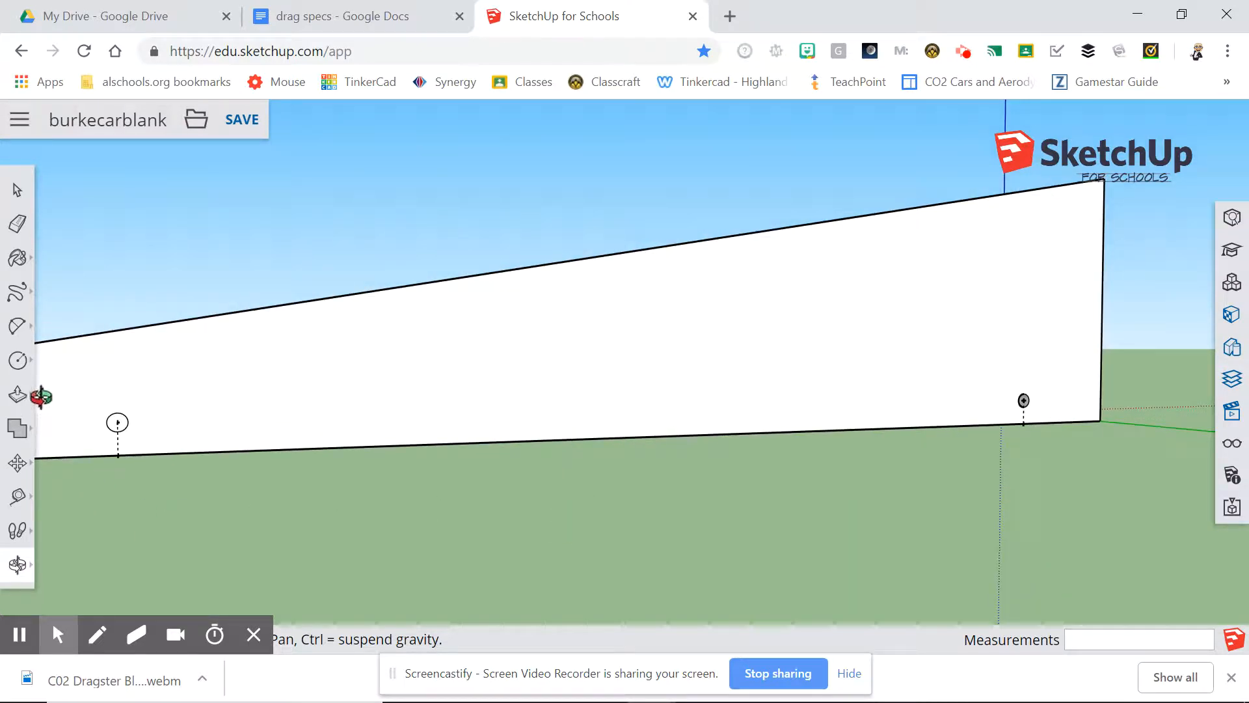
pyautogui.click(18, 498)
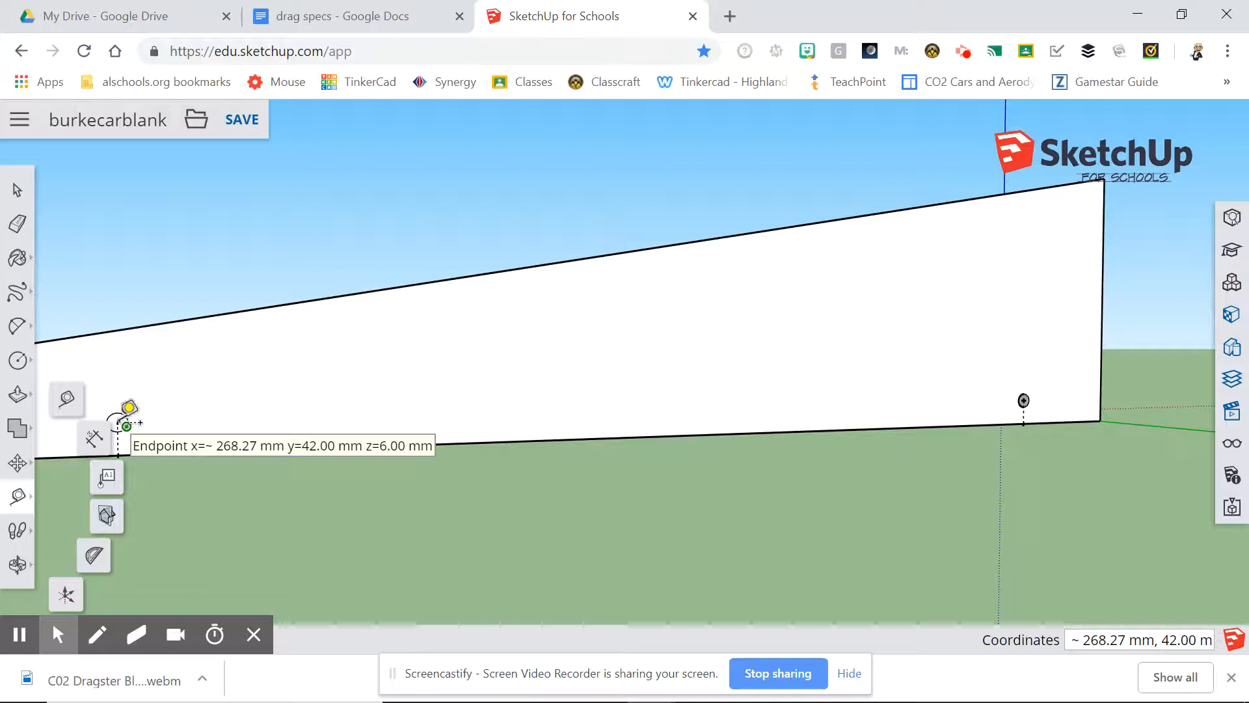
pyautogui.click(117, 421)
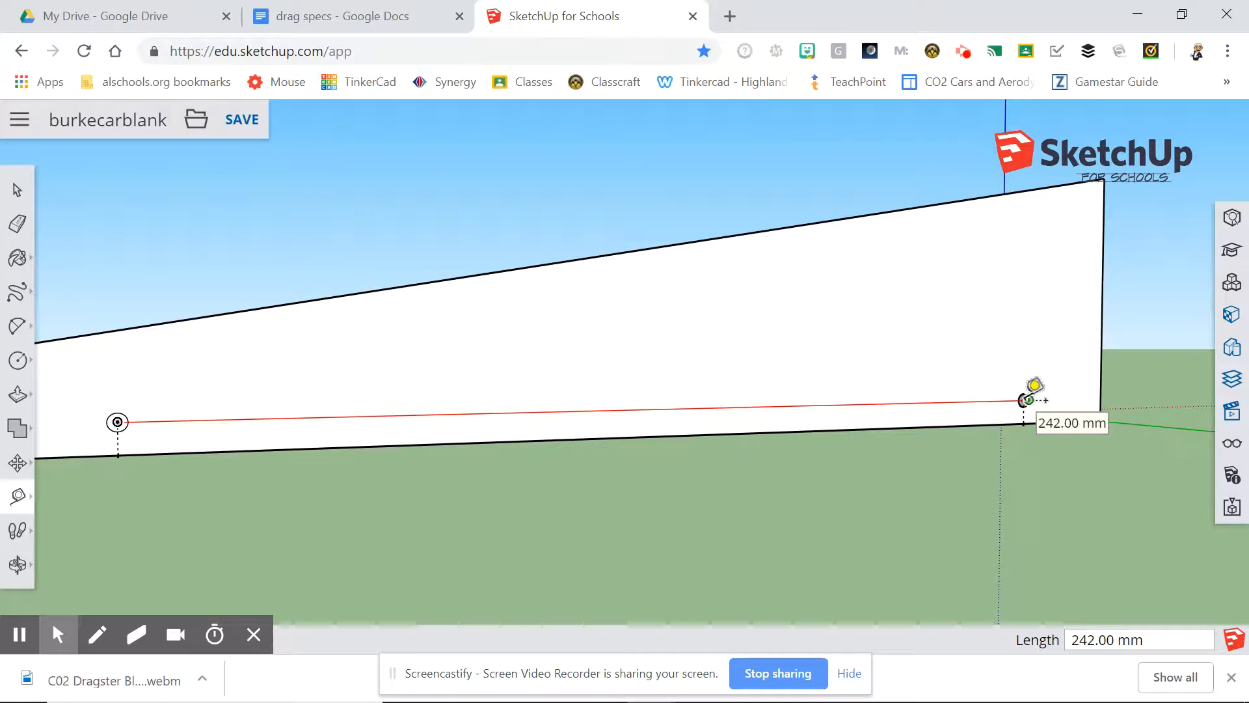
# Check the minimum and maximum wheelbase in the drag specs Google Docs document, return to the SketchUp model and end the measurement
pyautogui.click(385, 20)
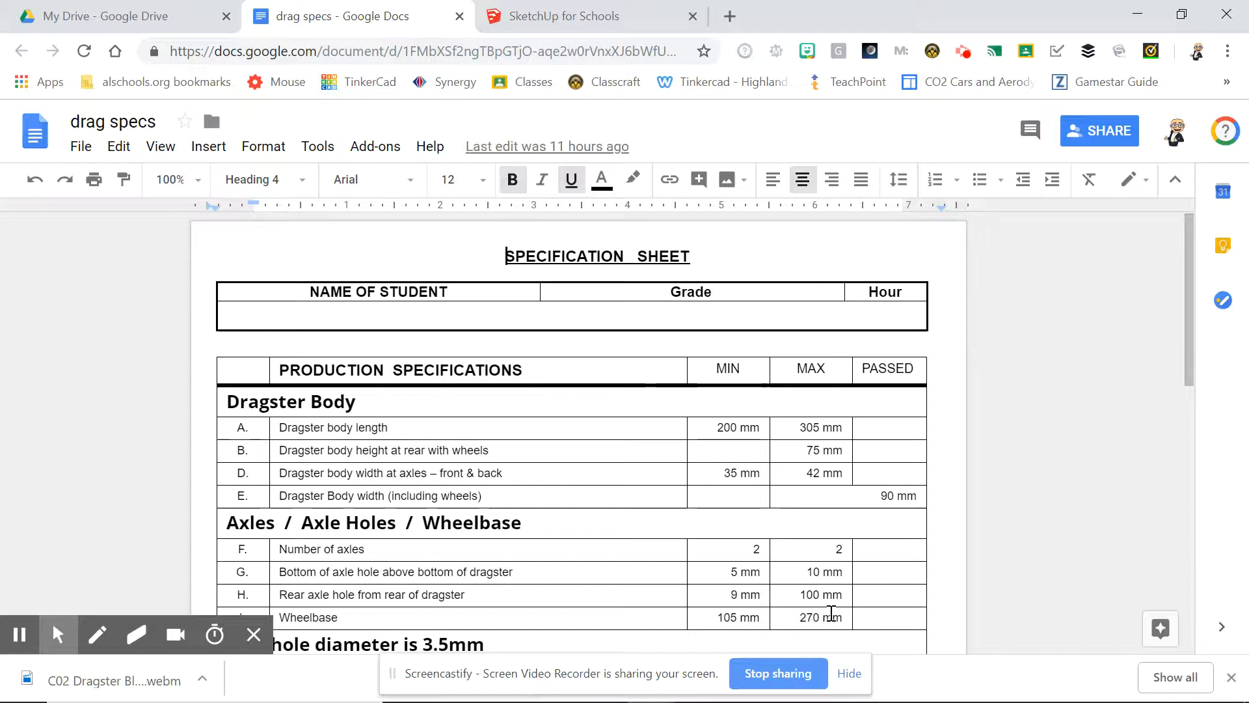
pyautogui.click(595, 19)
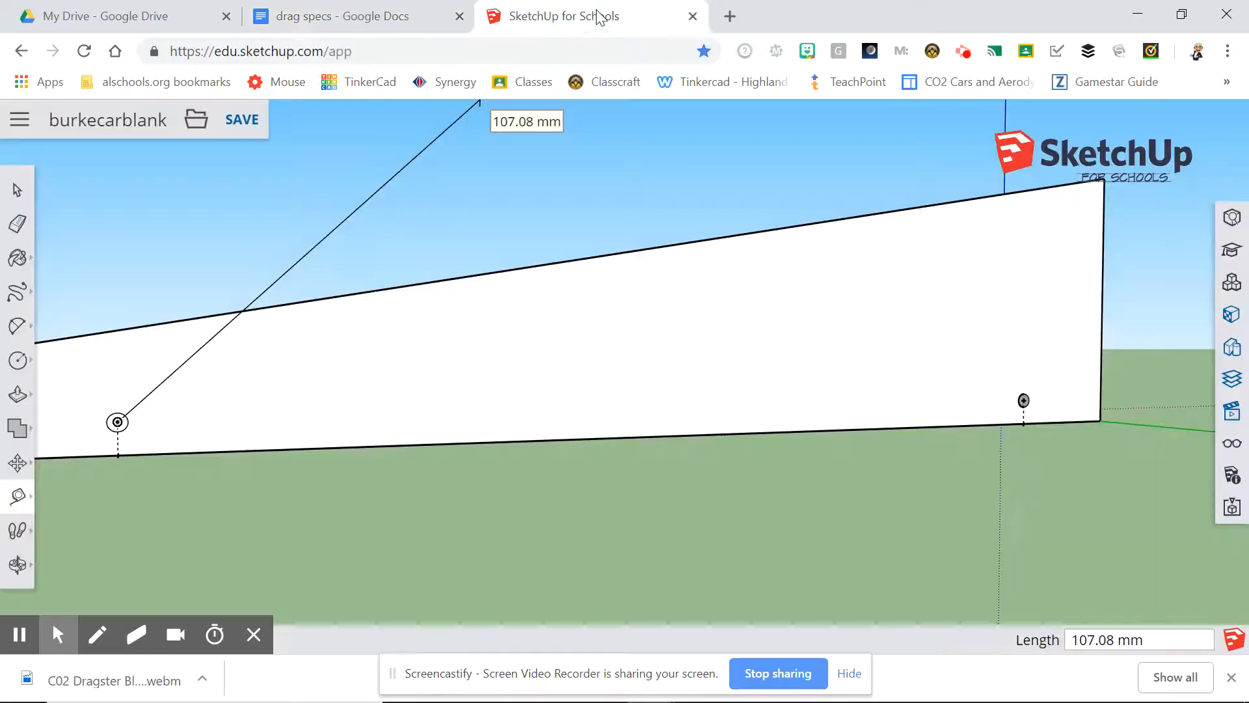
pyautogui.click(18, 190)
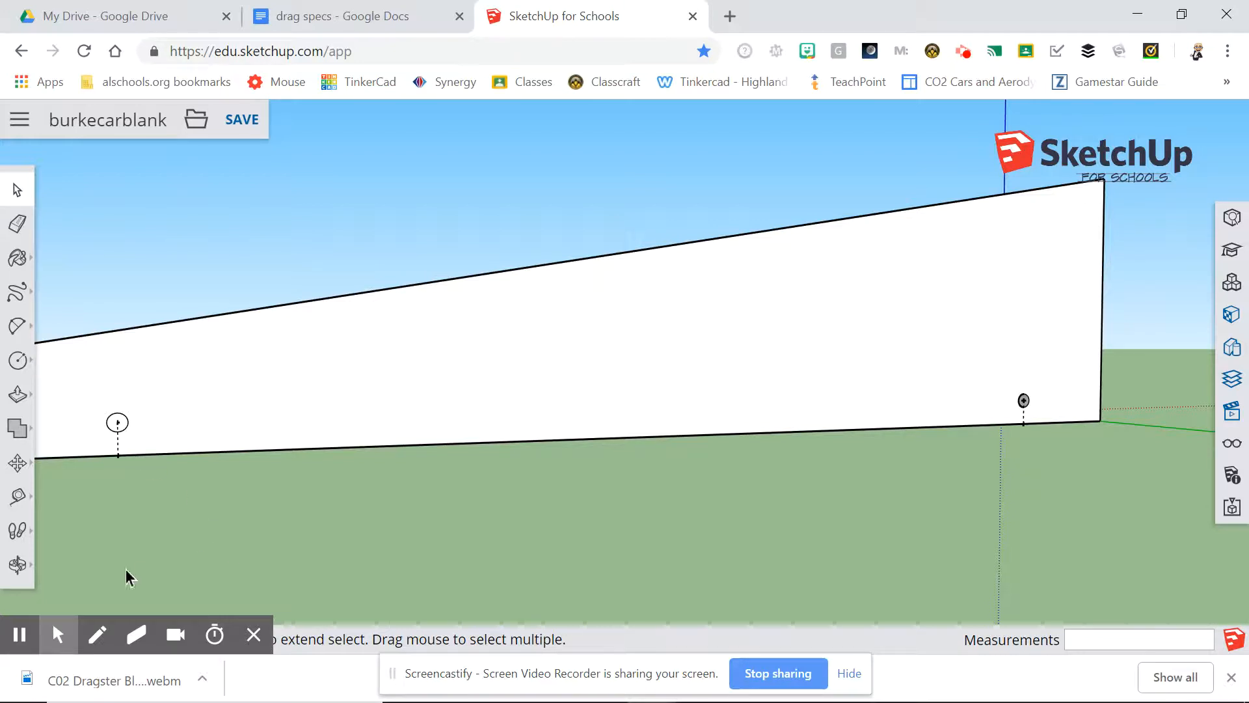
# Push the front axle hole's circle 42 mm through the full width of the car body
pyautogui.click(18, 564)
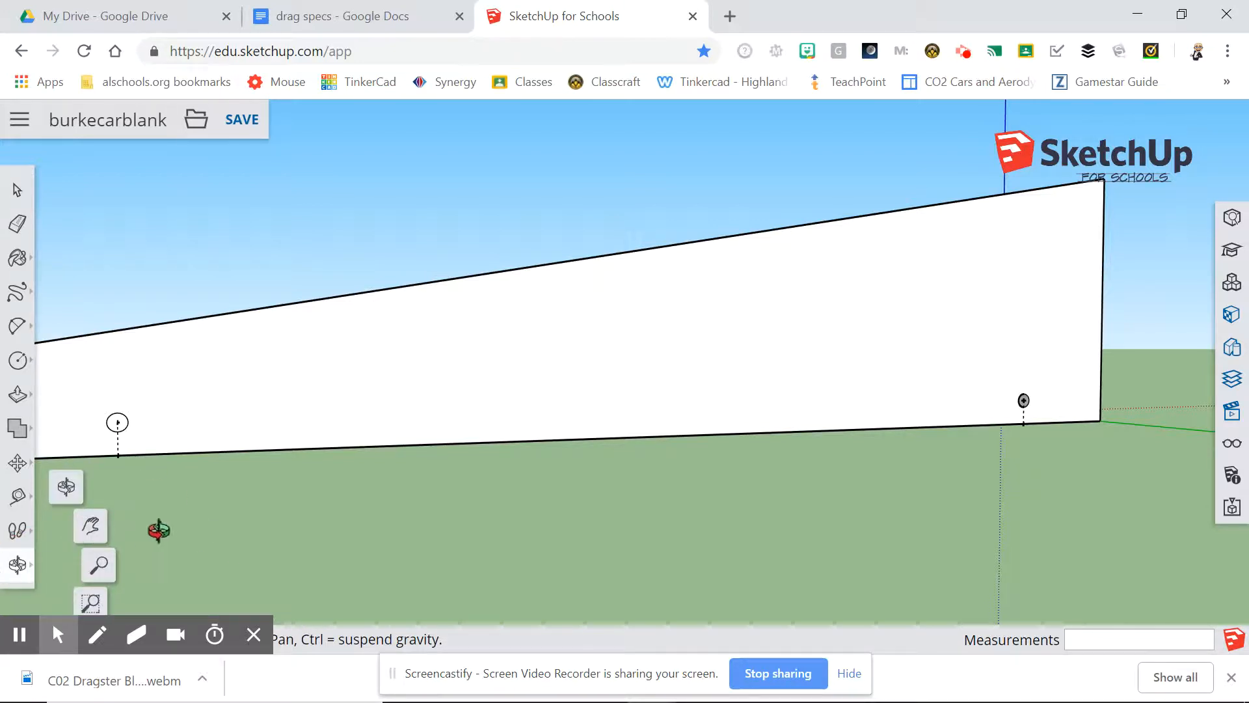
pyautogui.moveTo(189, 528); pyautogui.dragTo(461, 532)
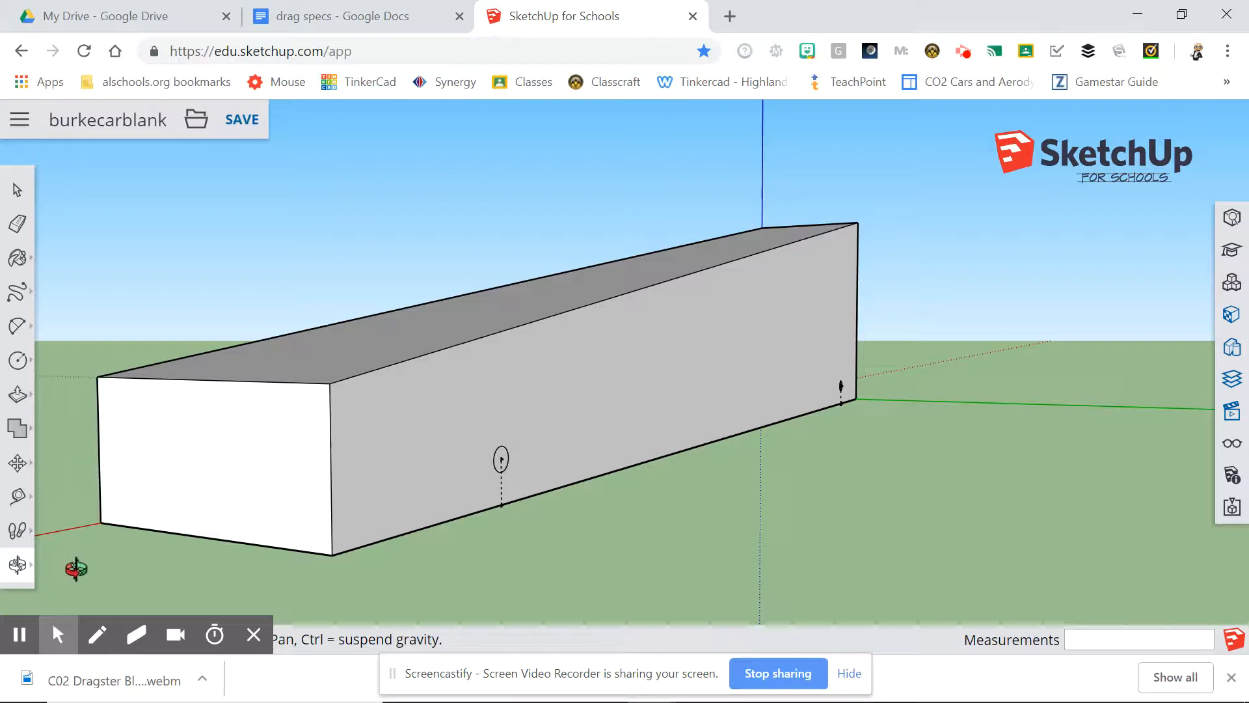
pyautogui.click(19, 398)
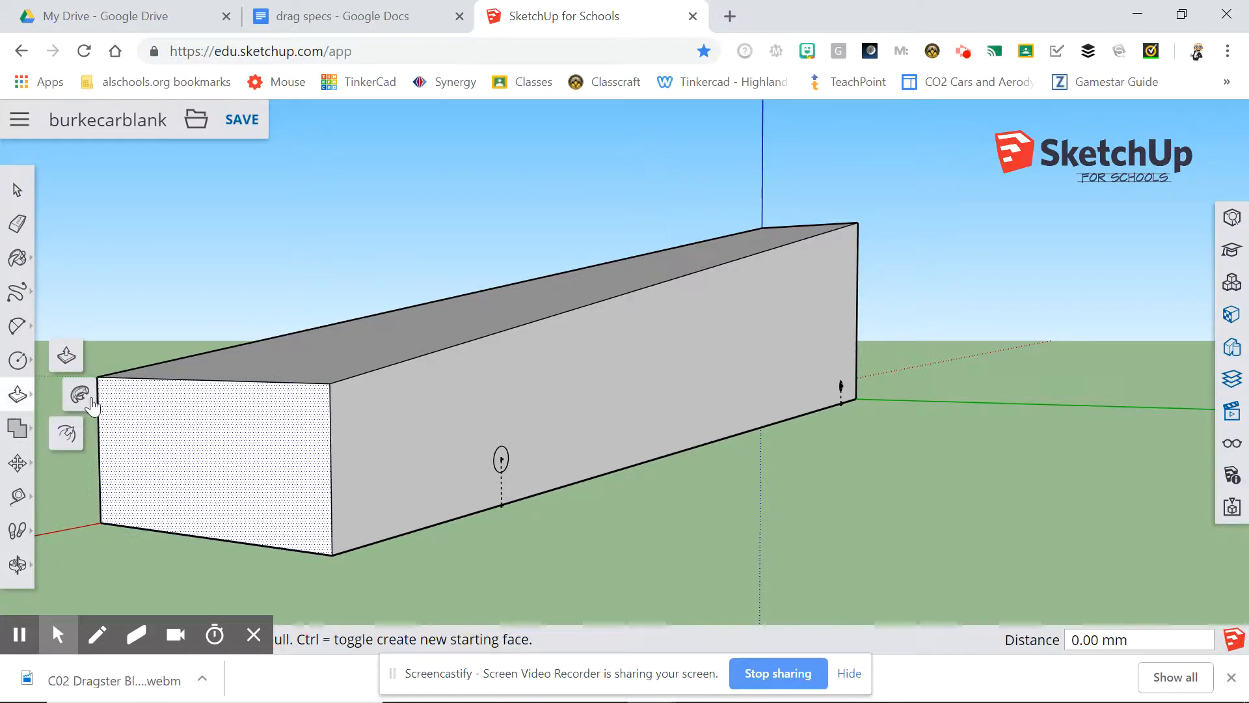
pyautogui.click(66, 358)
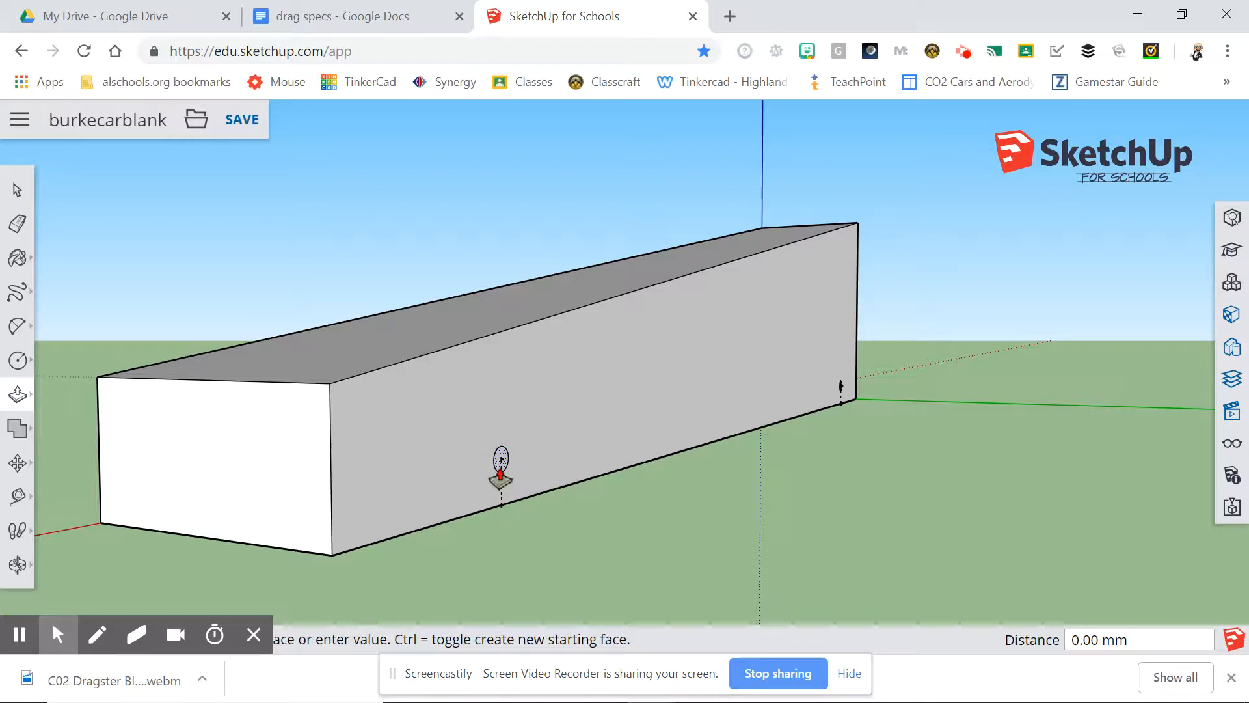
pyautogui.click(501, 479)
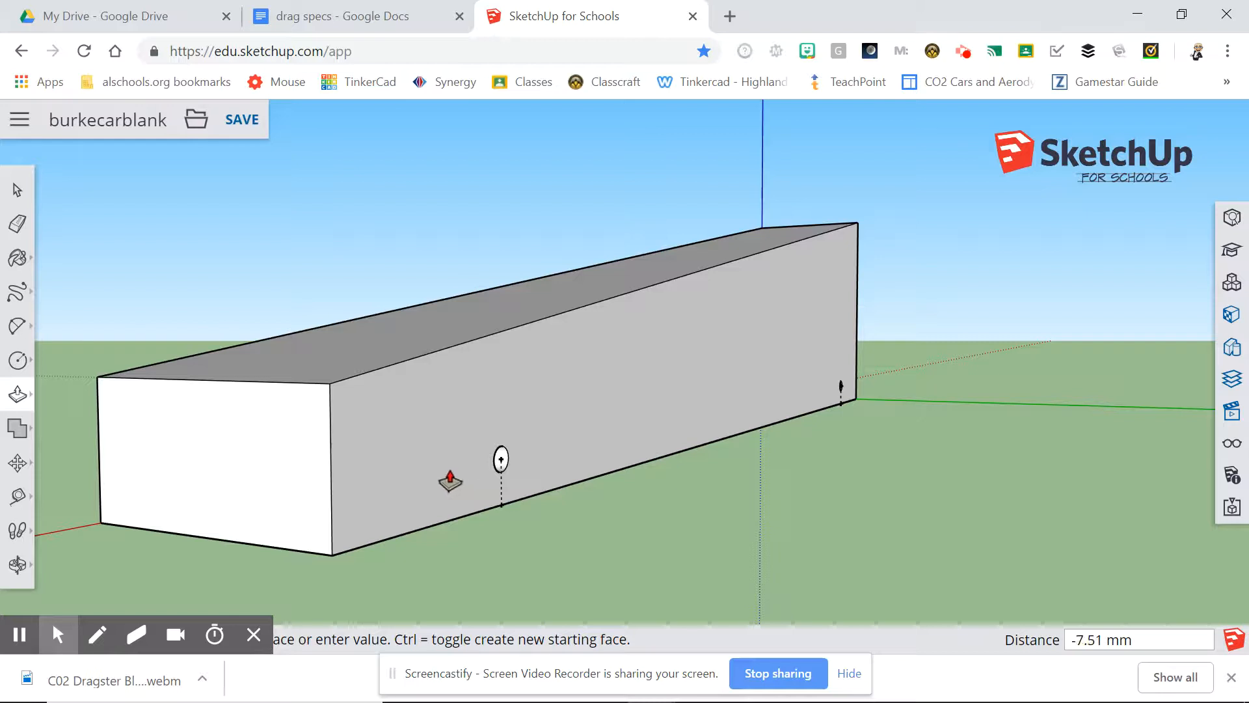
pyautogui.click(101, 525)
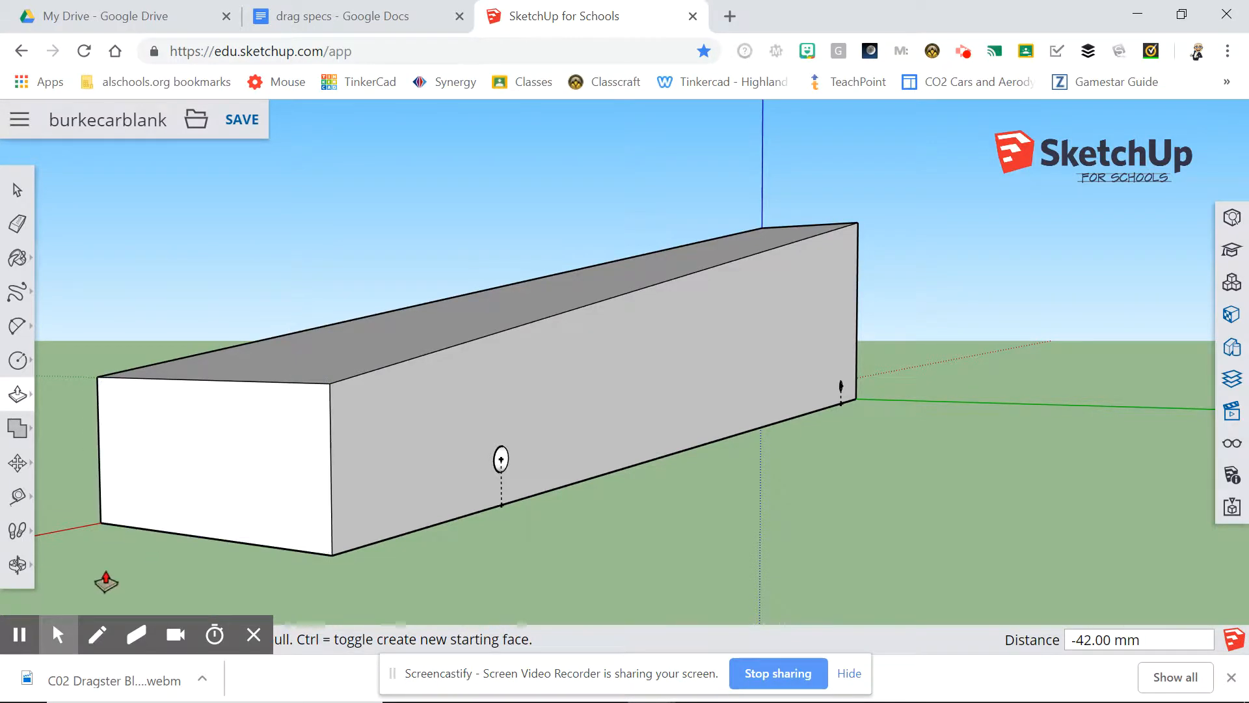
# Draw a line about 51 mm long on the side face from the lower front corner up to the sloping top edge
pyautogui.click(22, 572)
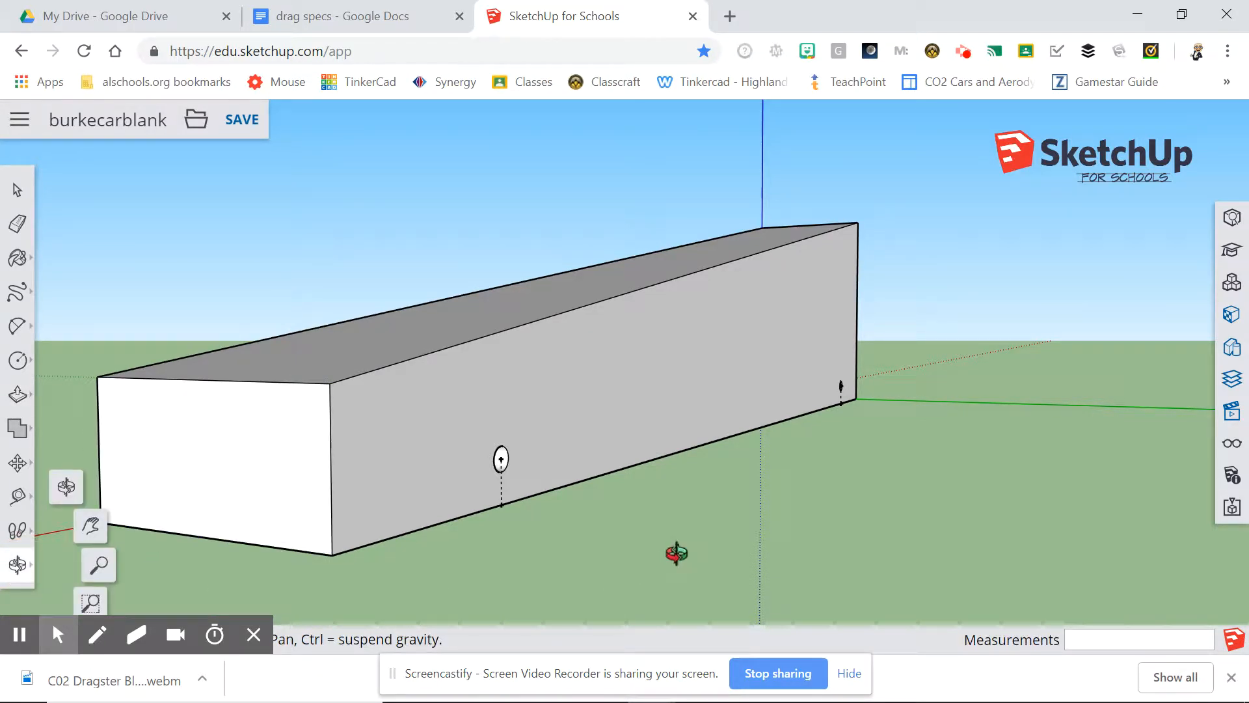
pyautogui.moveTo(680, 557); pyautogui.dragTo(400, 521)
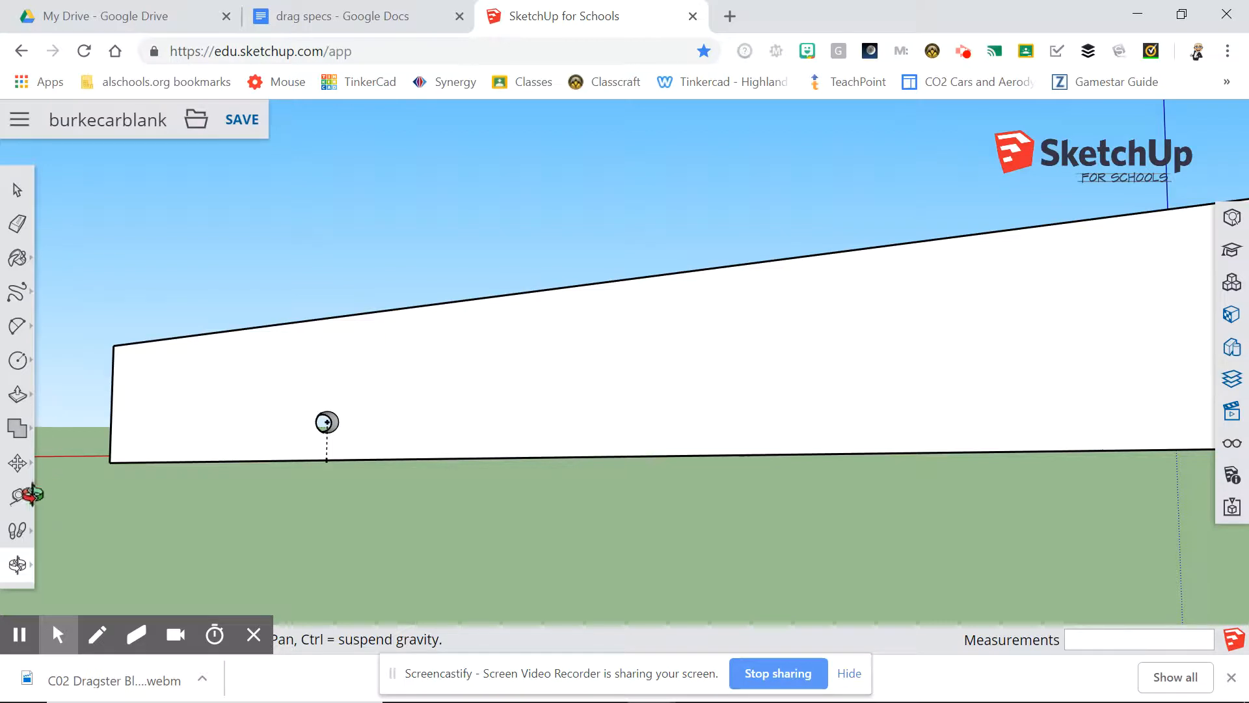
pyautogui.click(19, 564)
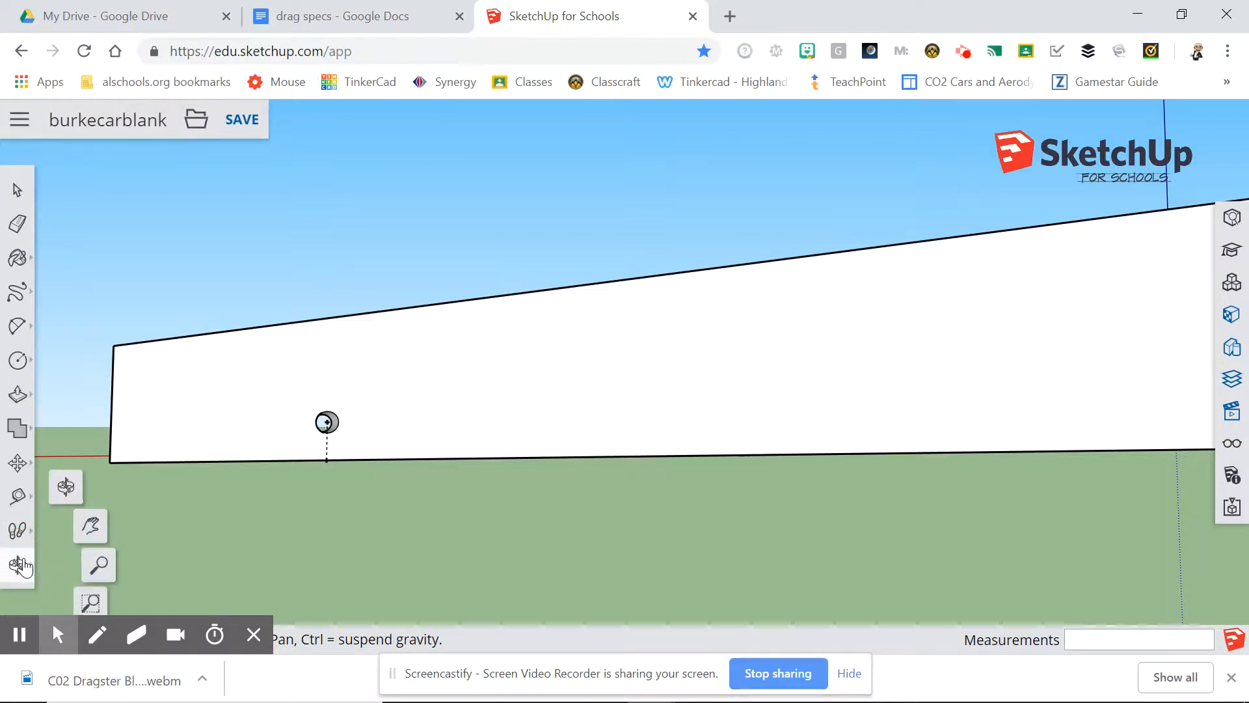
pyautogui.click(103, 575)
pyautogui.moveTo(558, 182); pyautogui.dragTo(547, 284)
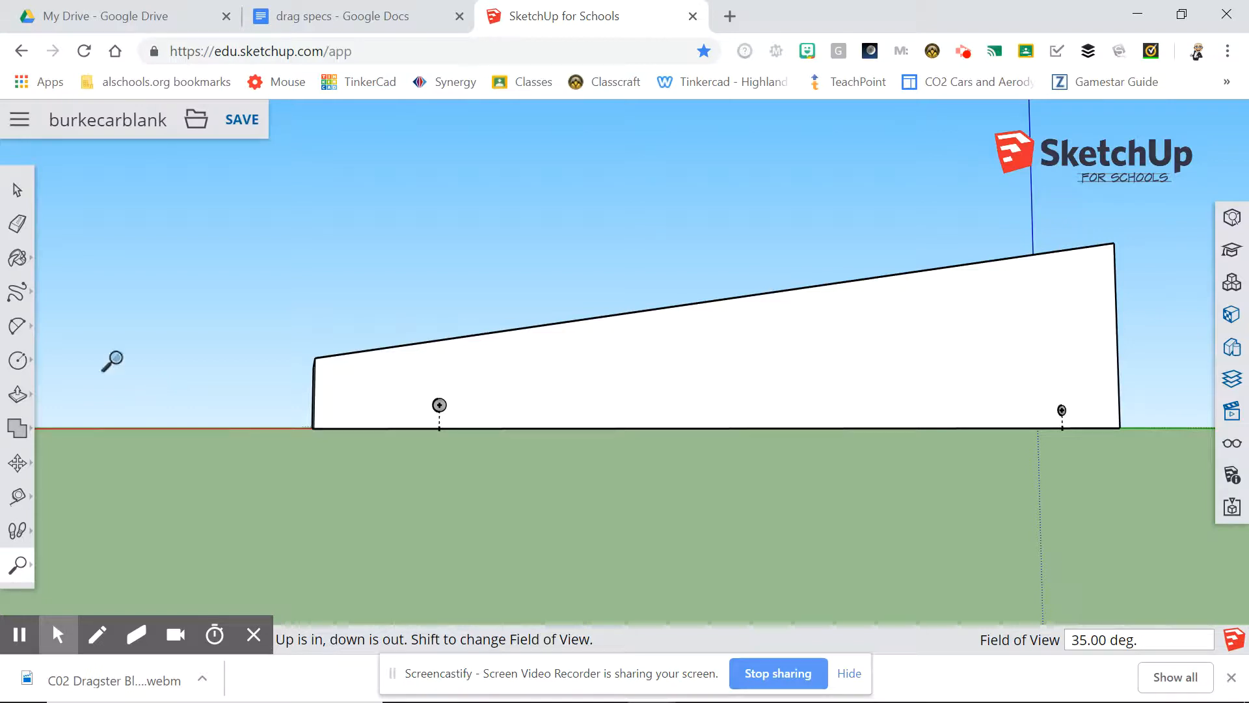
pyautogui.click(29, 291)
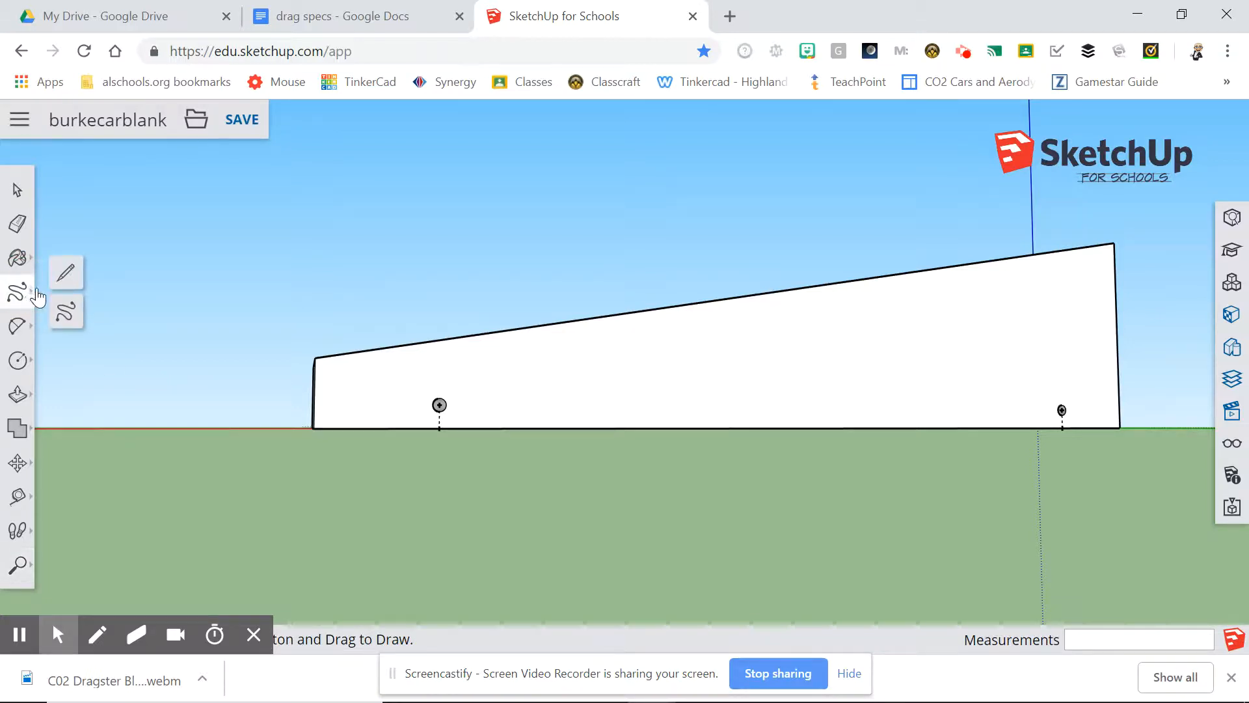
pyautogui.click(66, 270)
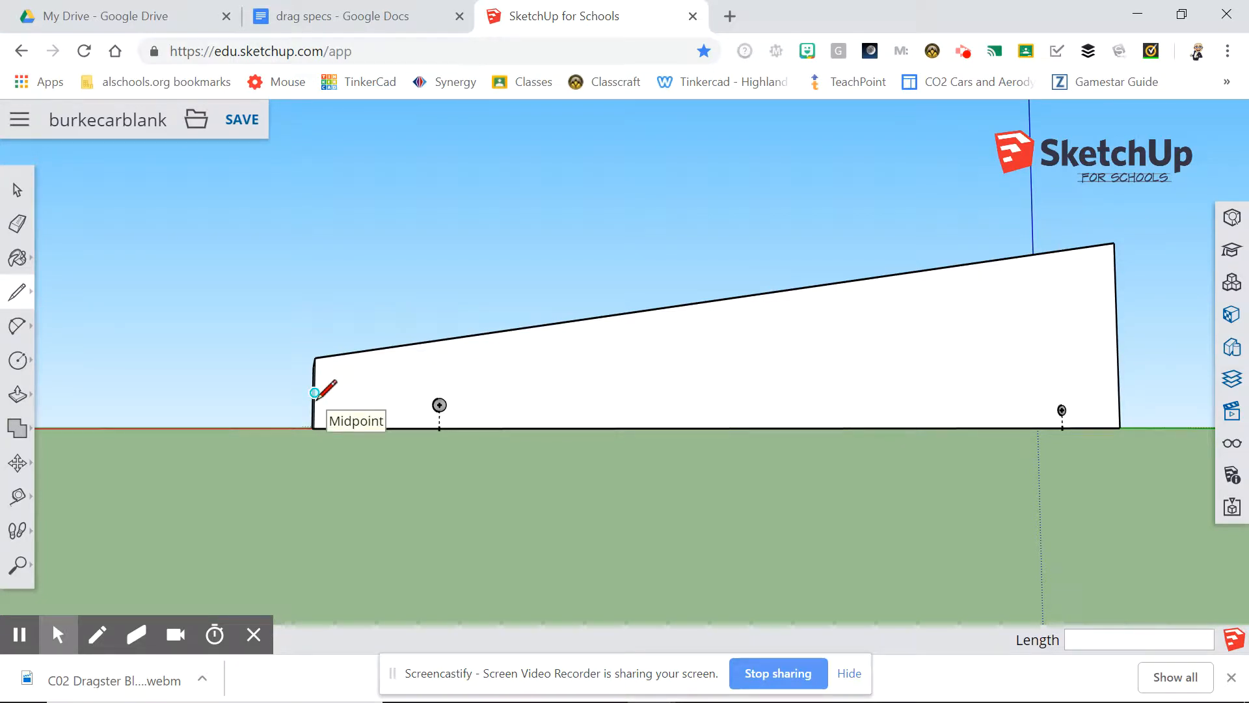
pyautogui.click(314, 428)
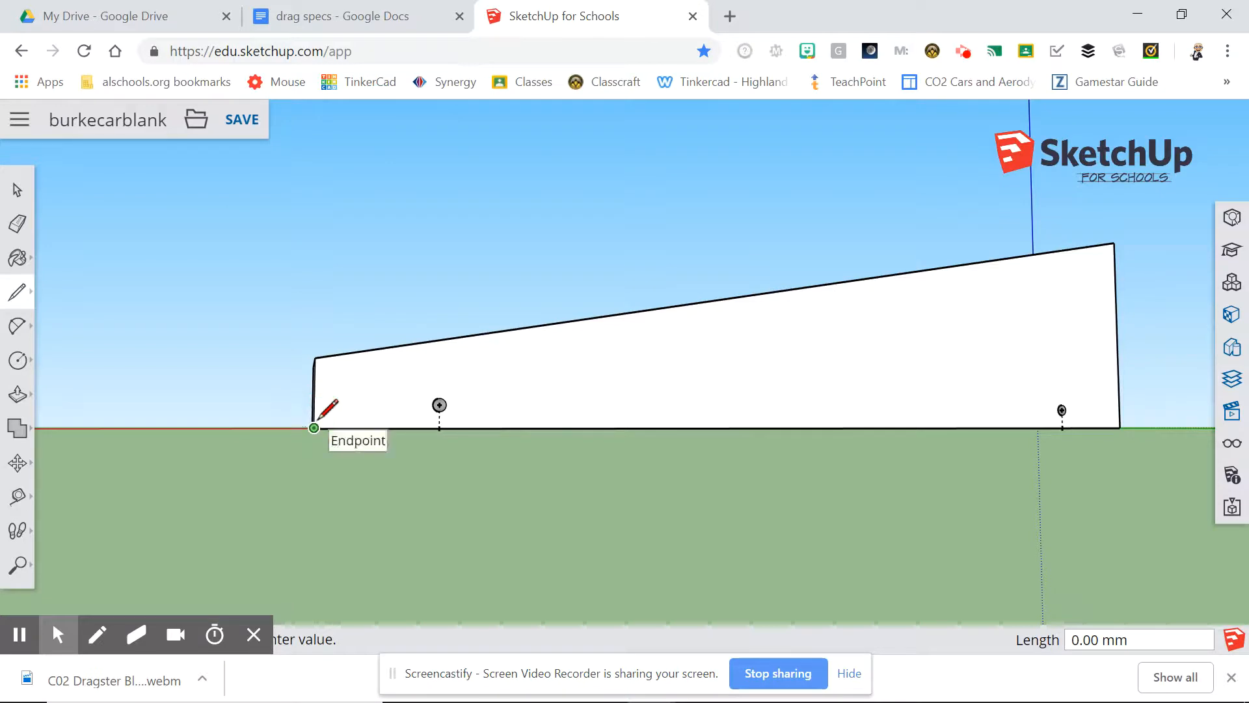
pyautogui.click(466, 337)
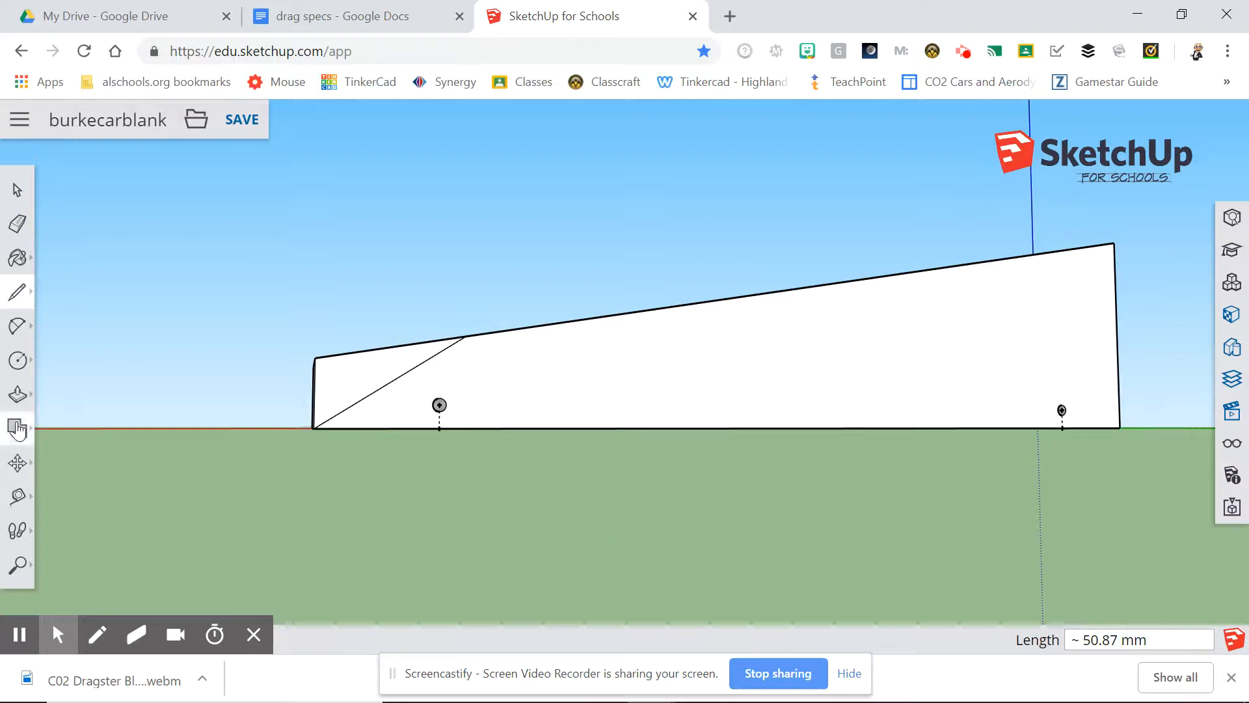
# Push the triangular nose section 42 mm through the body to cut it away
pyautogui.click(17, 393)
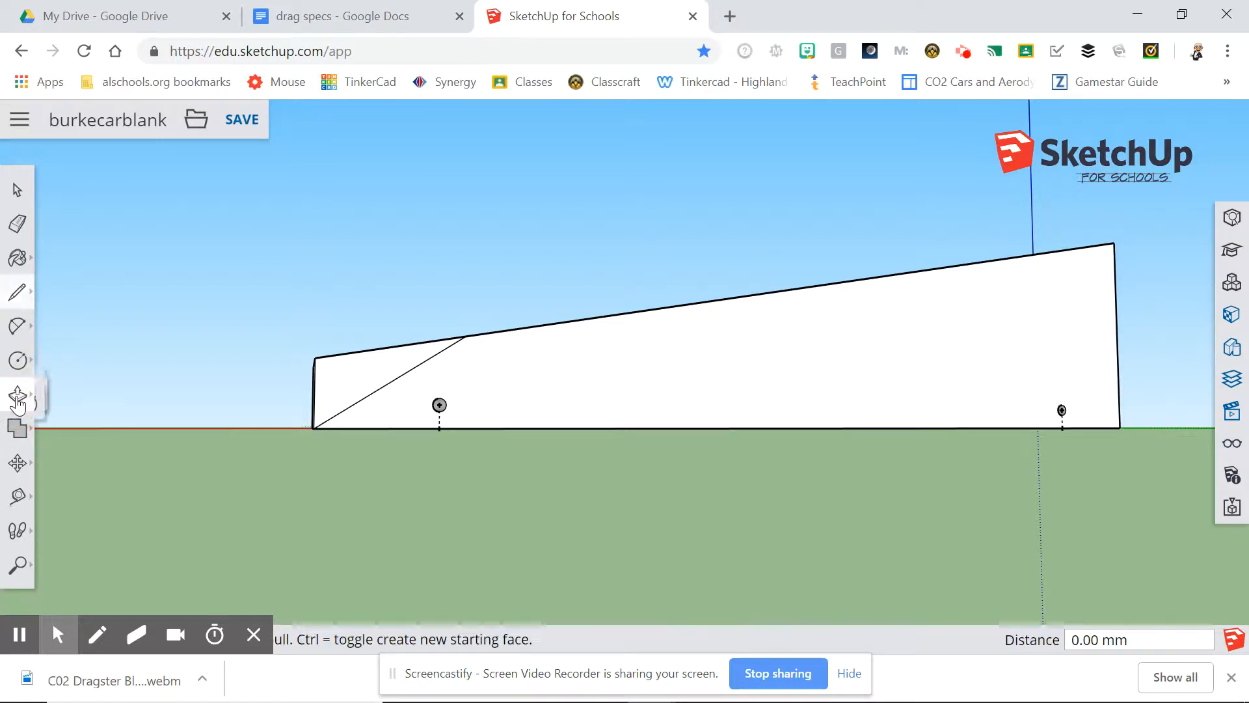
pyautogui.click(351, 377)
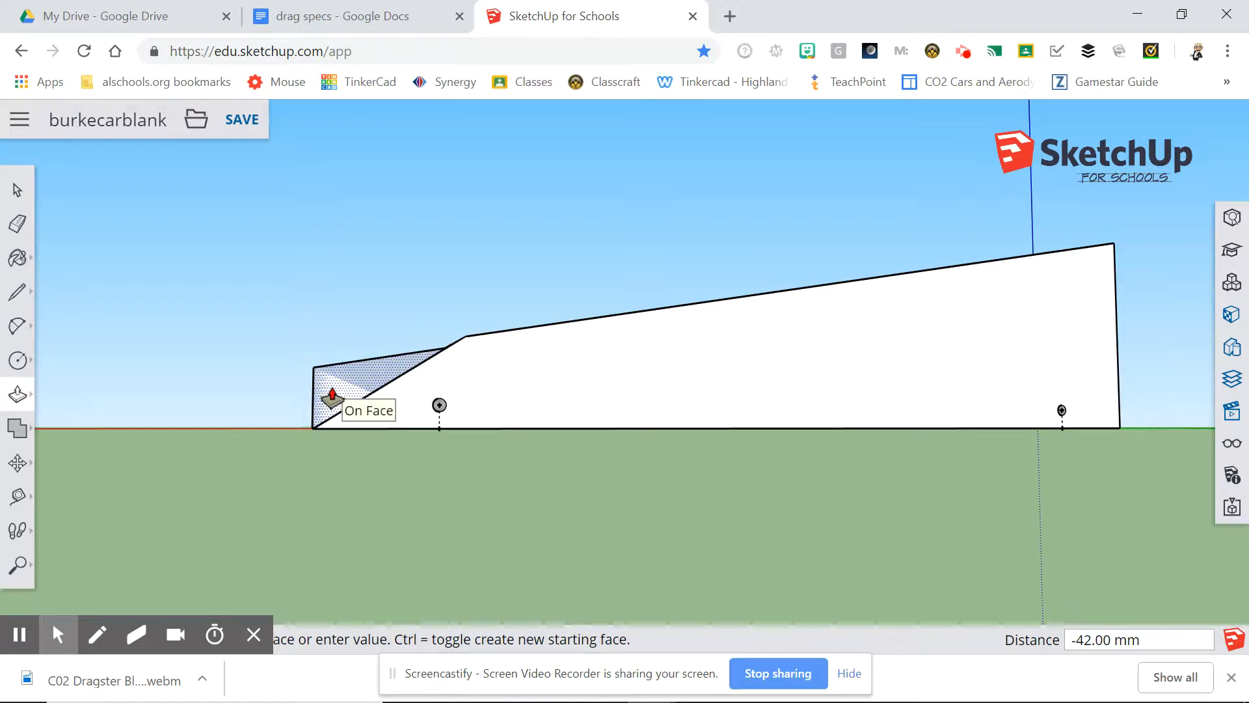
pyautogui.doubleClick(331, 396)
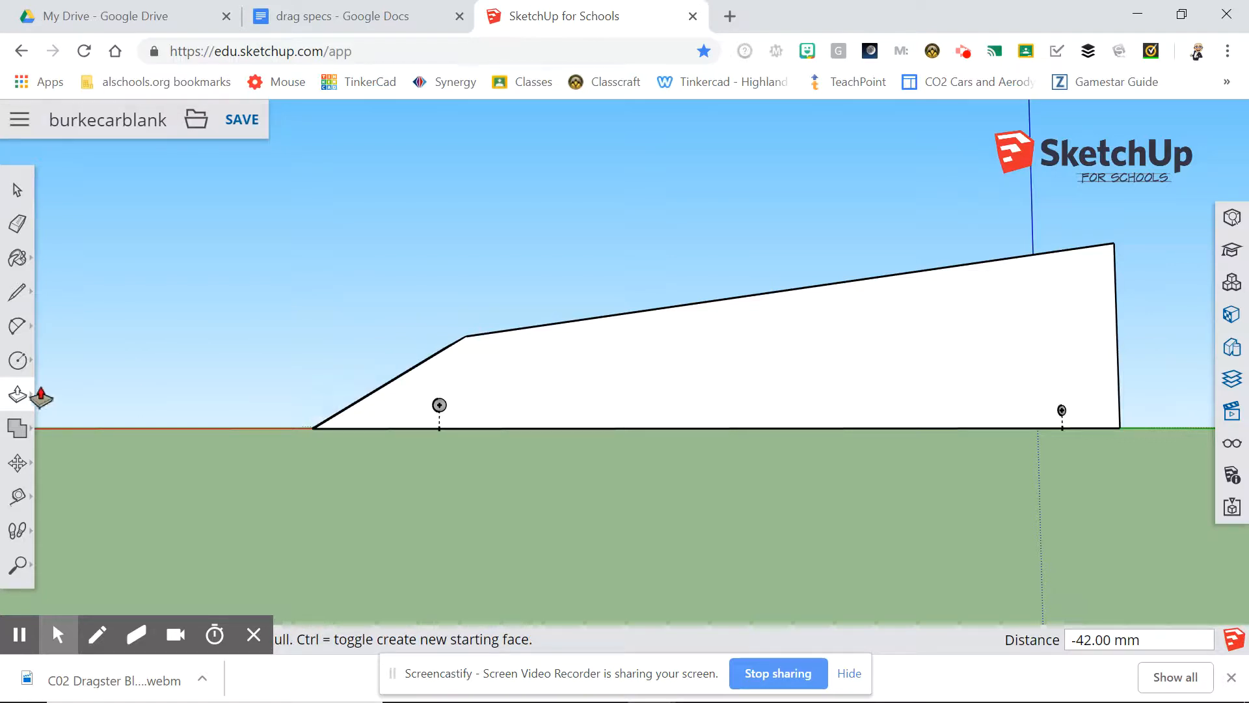
# Draw a jagged freehand outline on the side face from the top of the nose slope to a point farther back on the top edge
pyautogui.click(19, 566)
pyautogui.moveTo(250, 376); pyautogui.dragTo(341, 418)
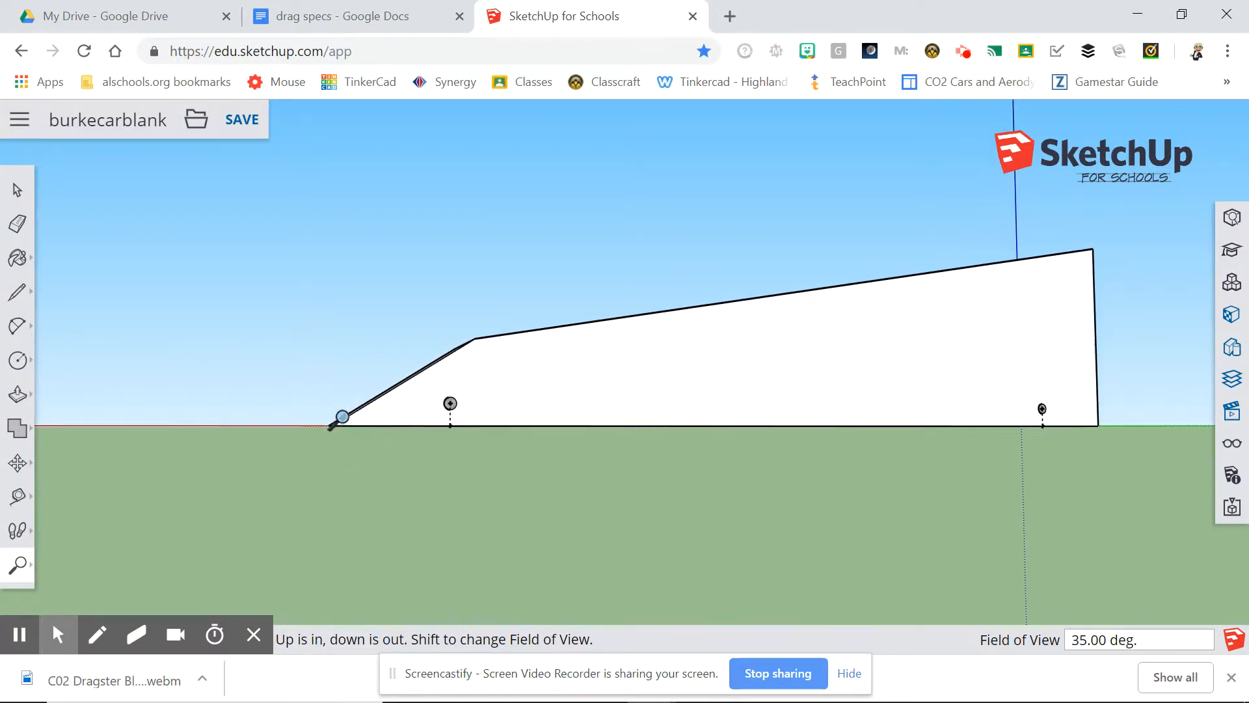
pyautogui.click(19, 564)
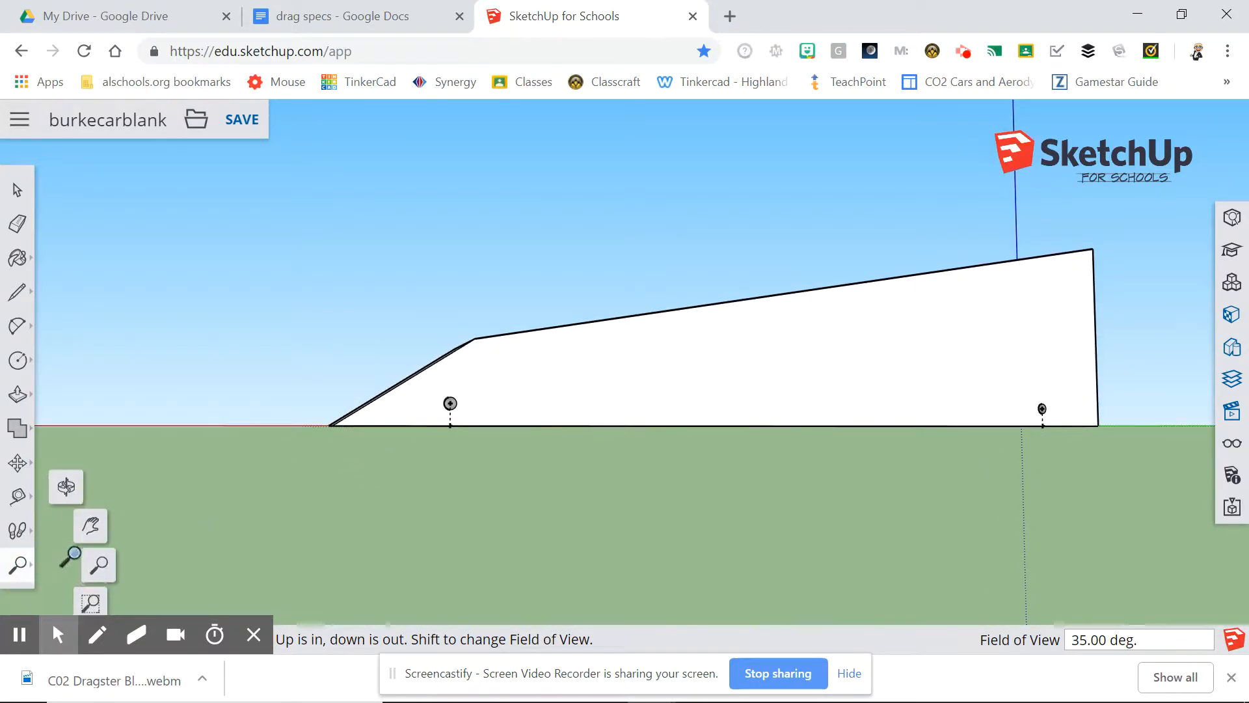
pyautogui.click(65, 487)
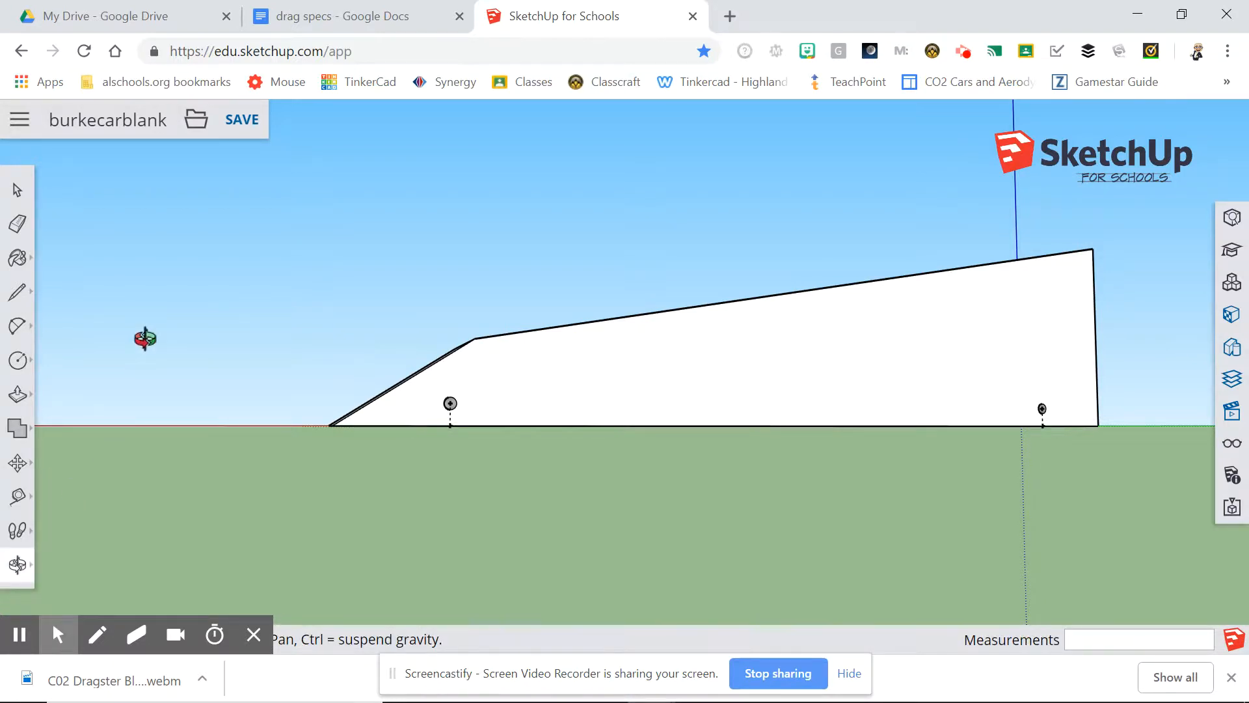
pyautogui.moveTo(145, 339); pyautogui.dragTo(87, 326)
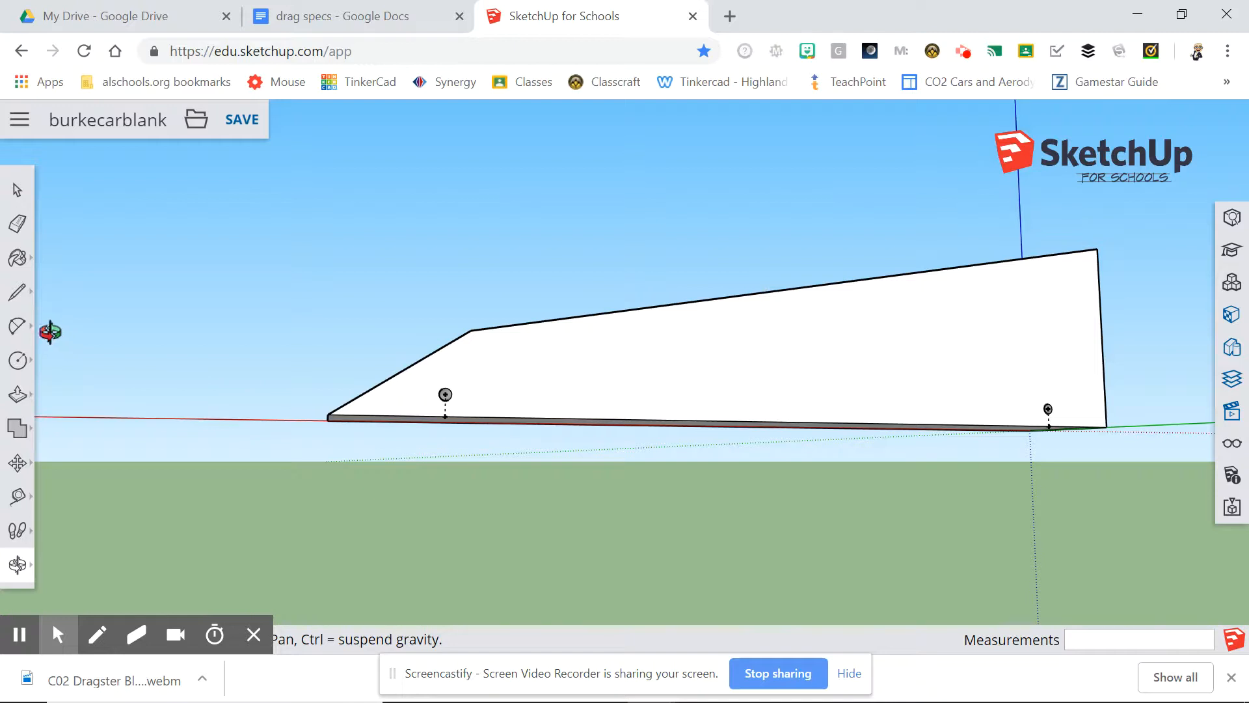
pyautogui.click(23, 296)
pyautogui.click(57, 307)
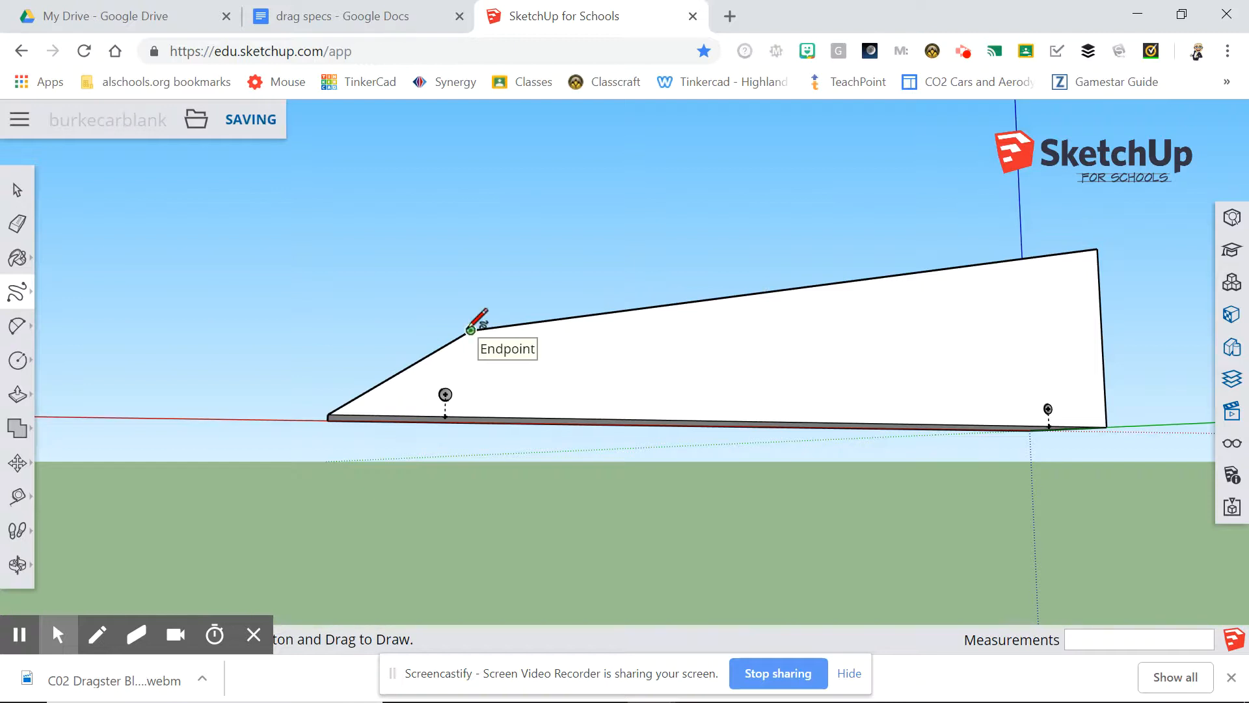
pyautogui.moveTo(471, 329)
pyautogui.mouseDown()
pyautogui.moveTo(586, 350)
pyautogui.moveTo(610, 337)
pyautogui.moveTo(619, 357)
pyautogui.moveTo(644, 356)
pyautogui.moveTo(701, 337)
pyautogui.moveTo(695, 301)
pyautogui.mouseUp()
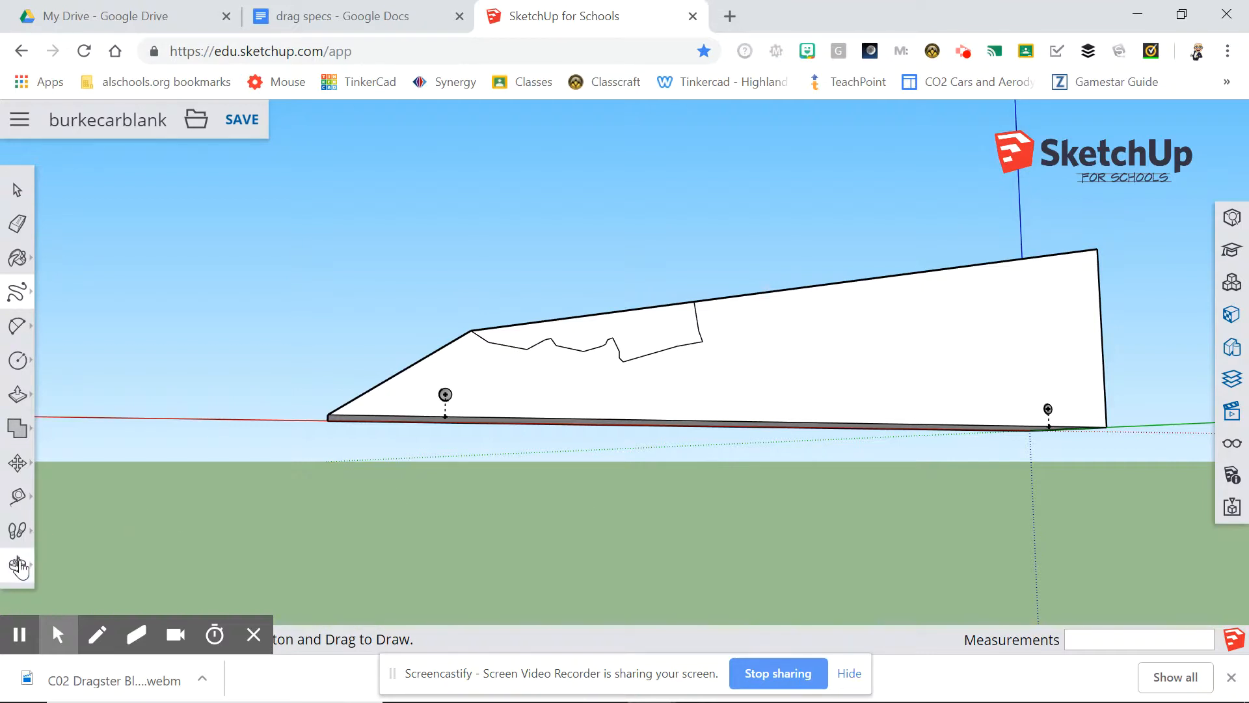
# Push the freehand-outlined area 42 mm through the body to cut it away
pyautogui.click(20, 393)
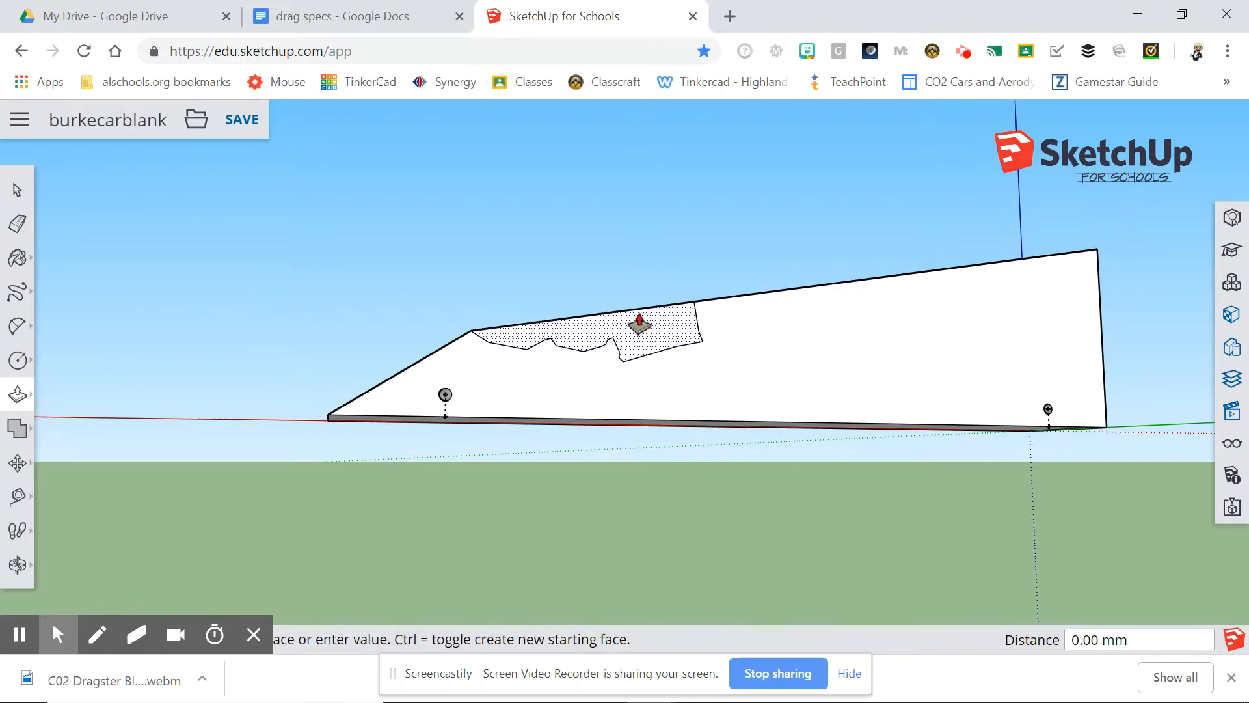
pyautogui.click(639, 324)
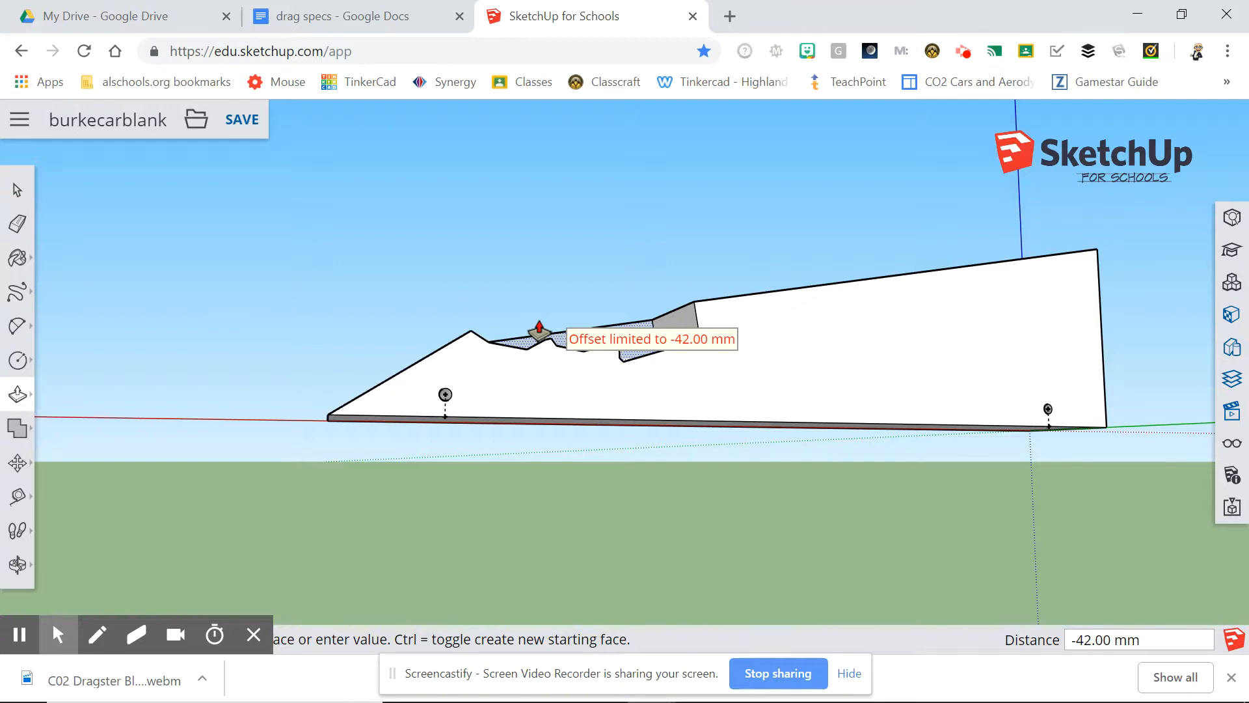
pyautogui.click(539, 331)
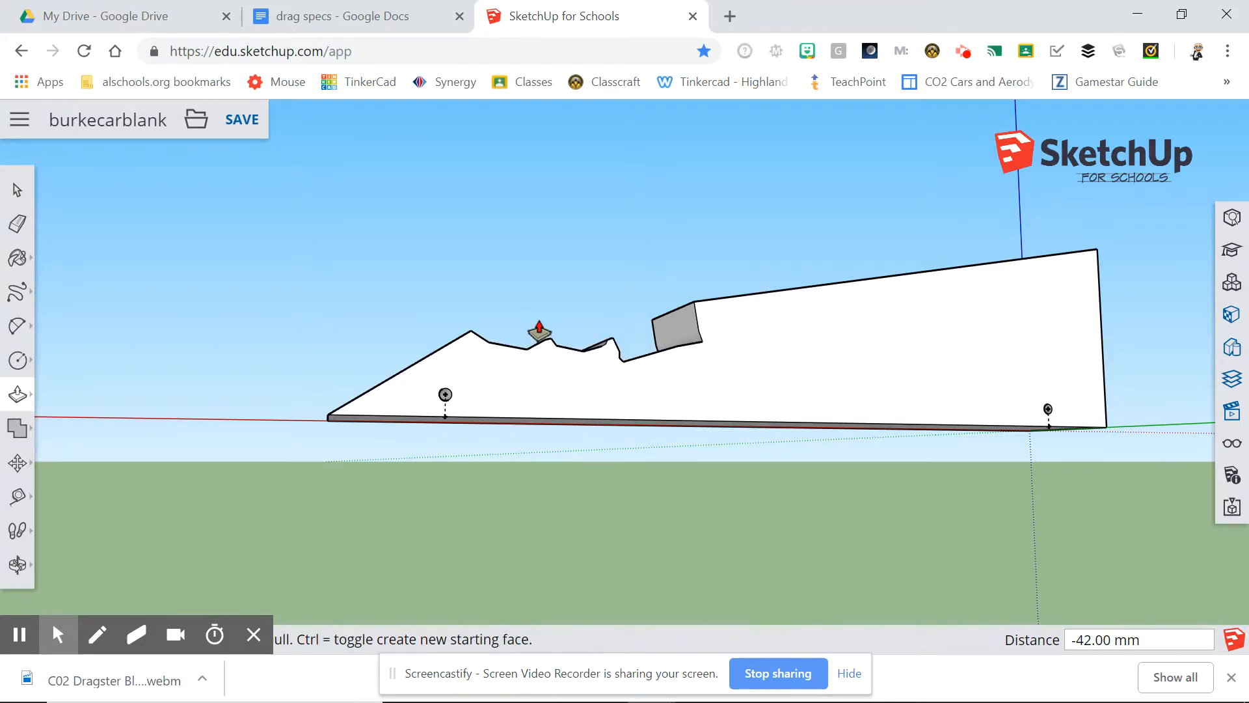
# Draw a 2-point arc on the side face from the rear edge to the sloping top edge, bulging downward about 7 mm
pyautogui.click(19, 565)
pyautogui.moveTo(232, 284); pyautogui.dragTo(186, 374)
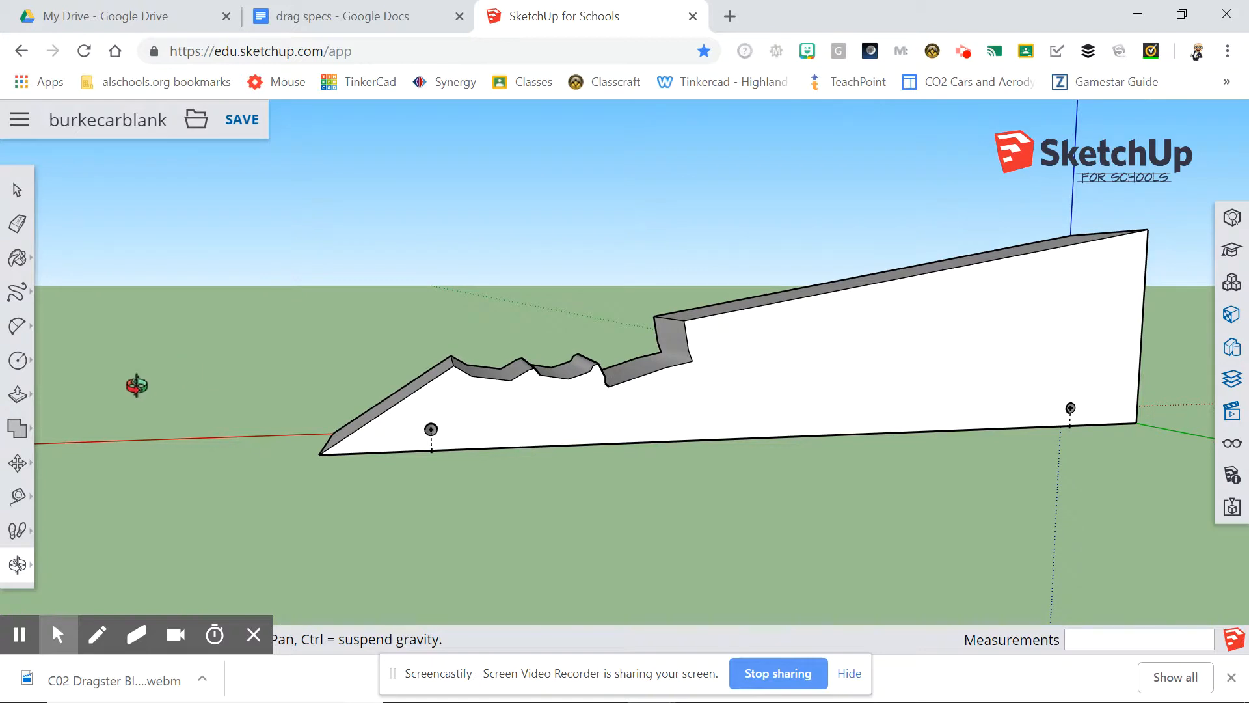
pyautogui.click(19, 333)
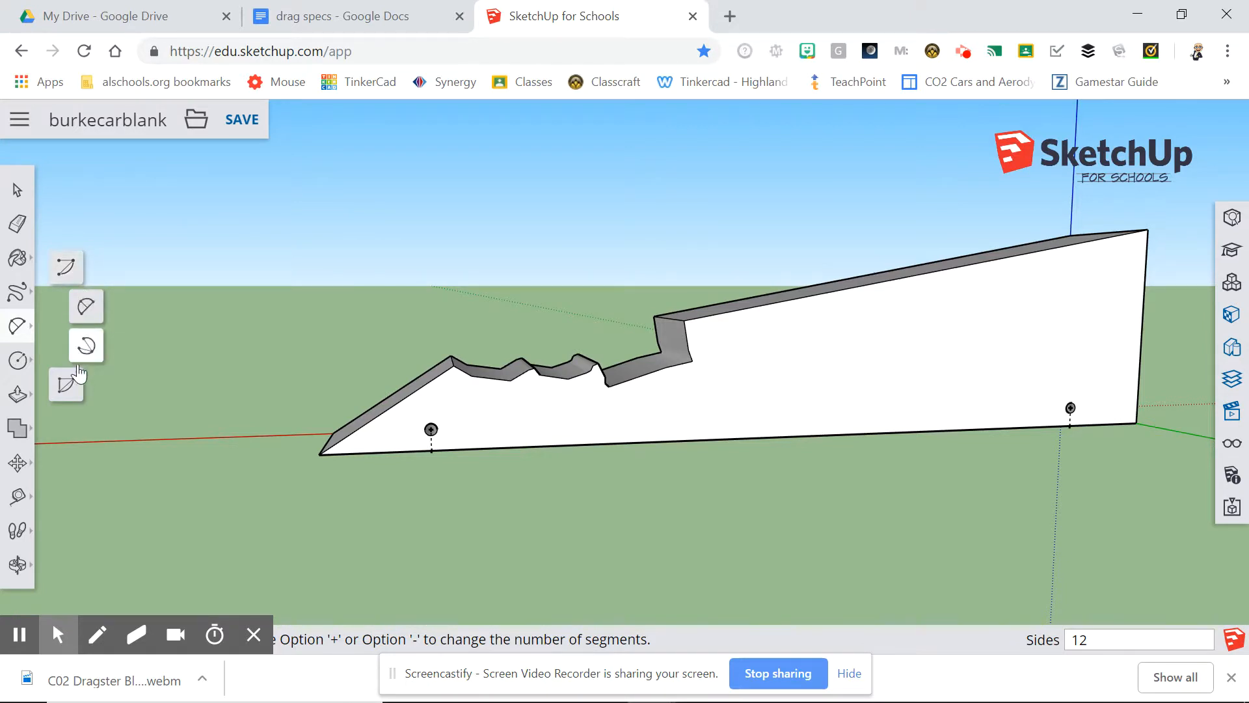
pyautogui.click(88, 309)
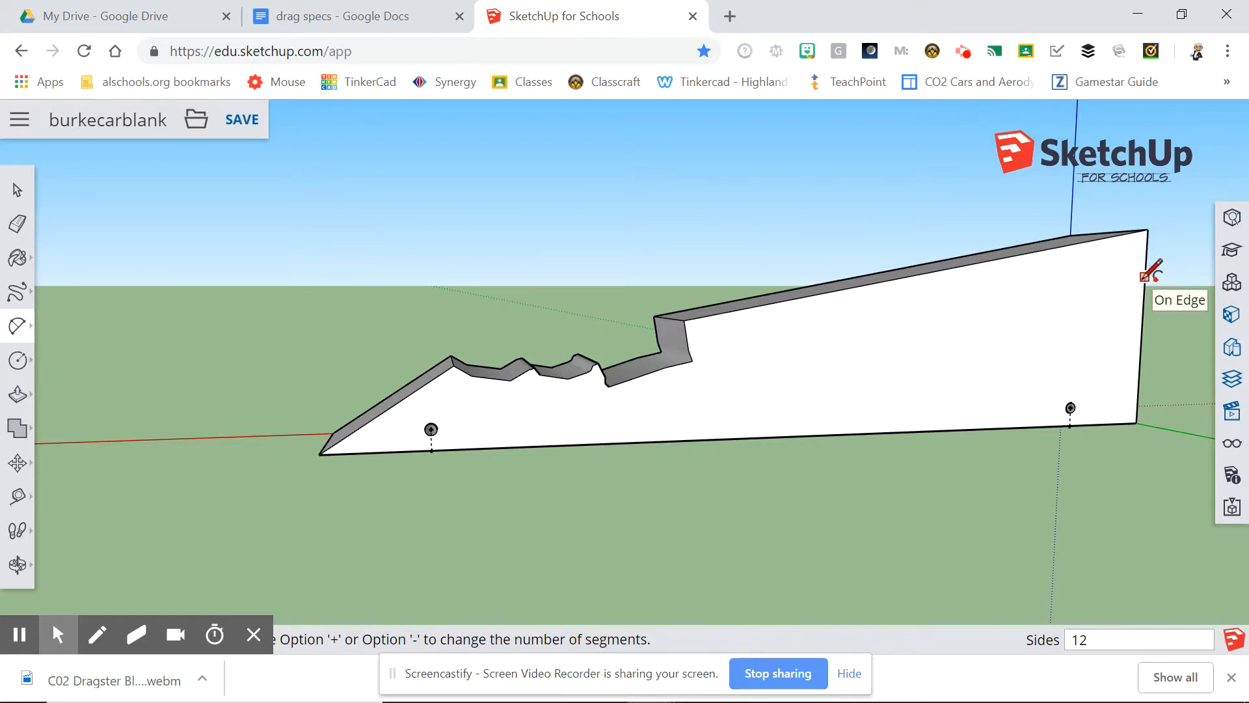
pyautogui.click(1145, 276)
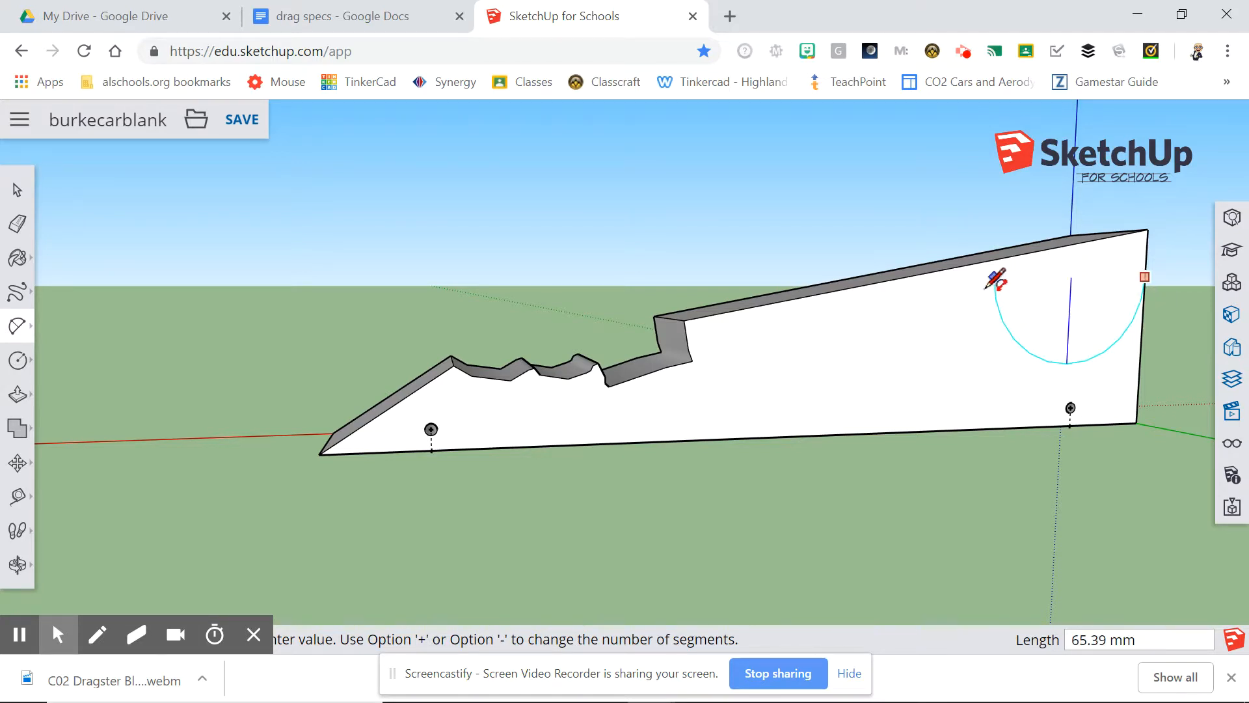
pyautogui.click(884, 281)
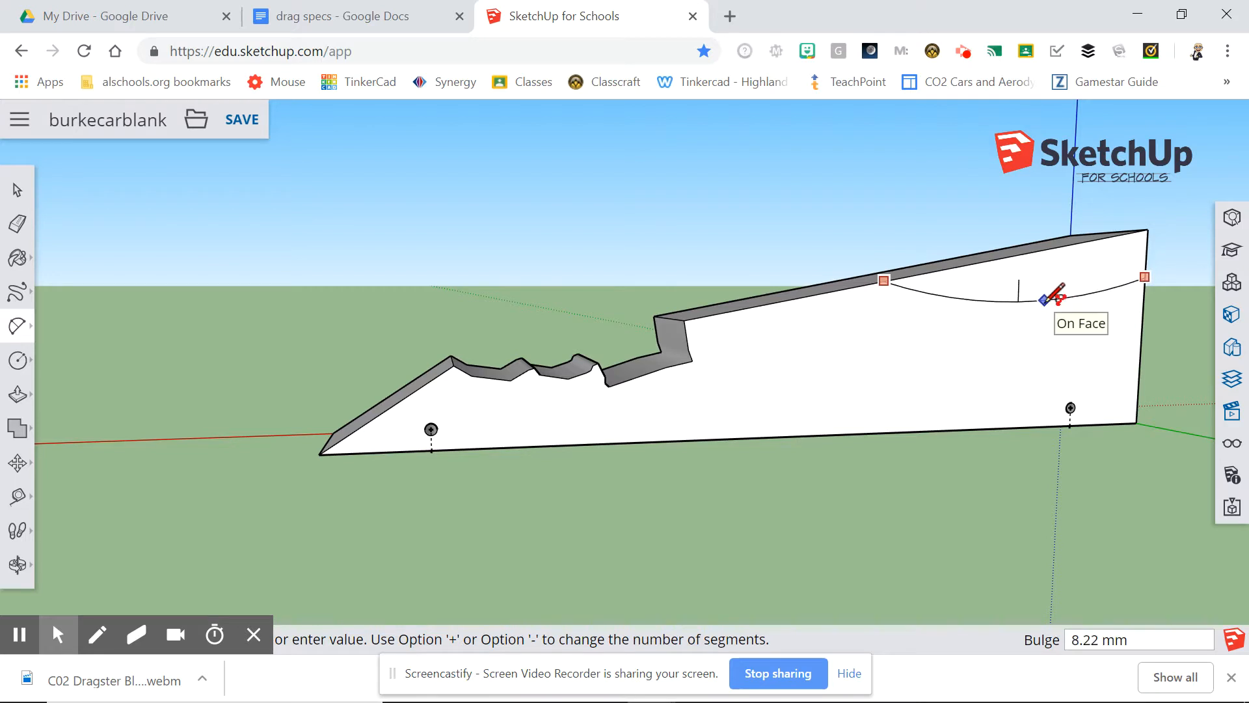
pyautogui.click(1046, 299)
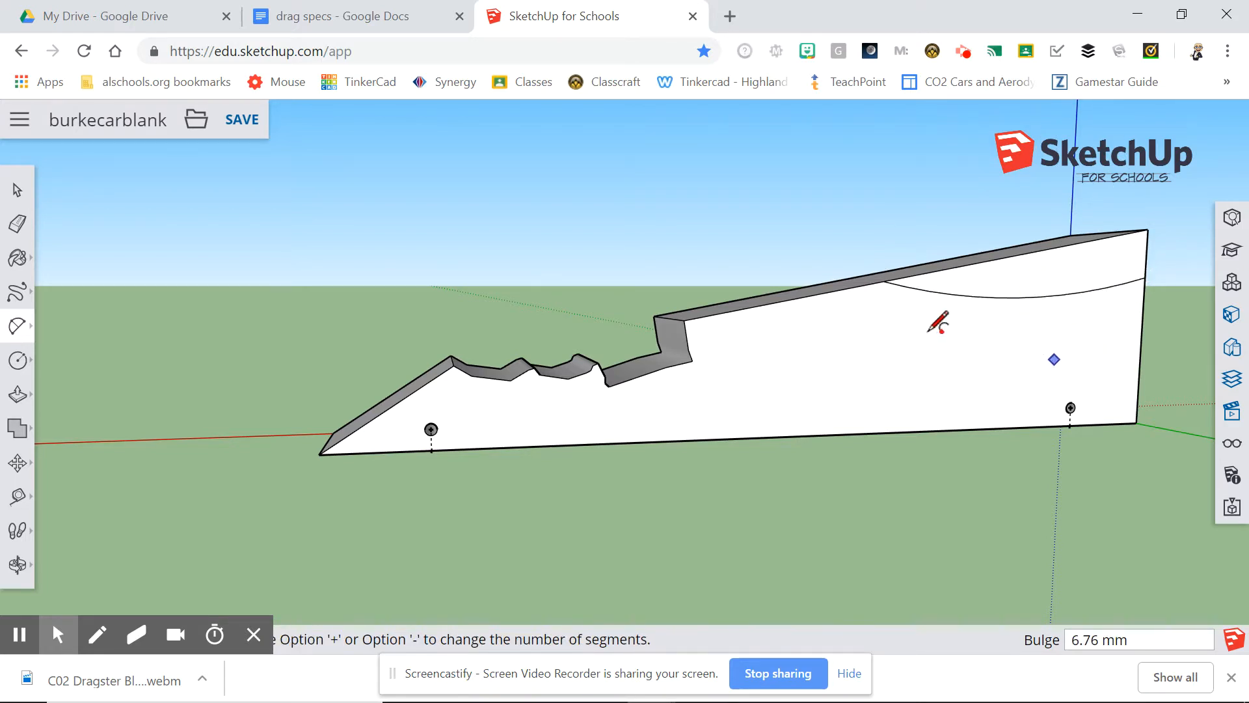
# Push the area above the arc 42 mm through the body to cut it away
pyautogui.click(17, 395)
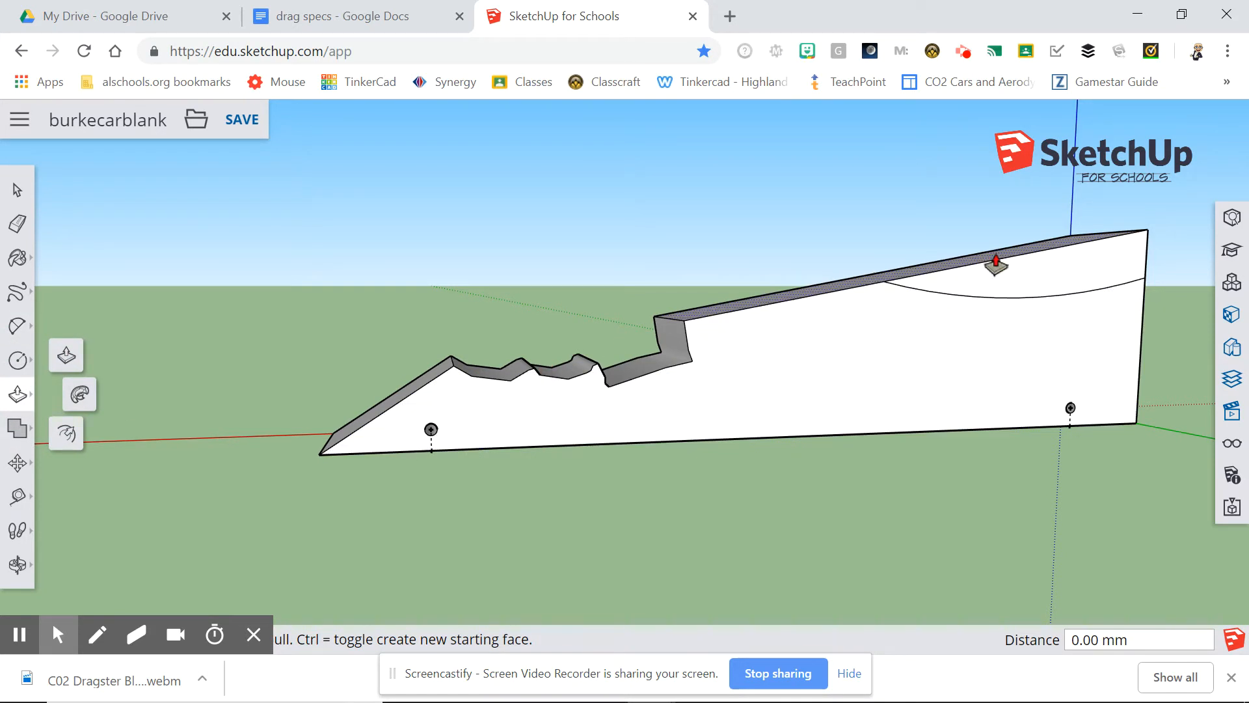
pyautogui.click(1027, 272)
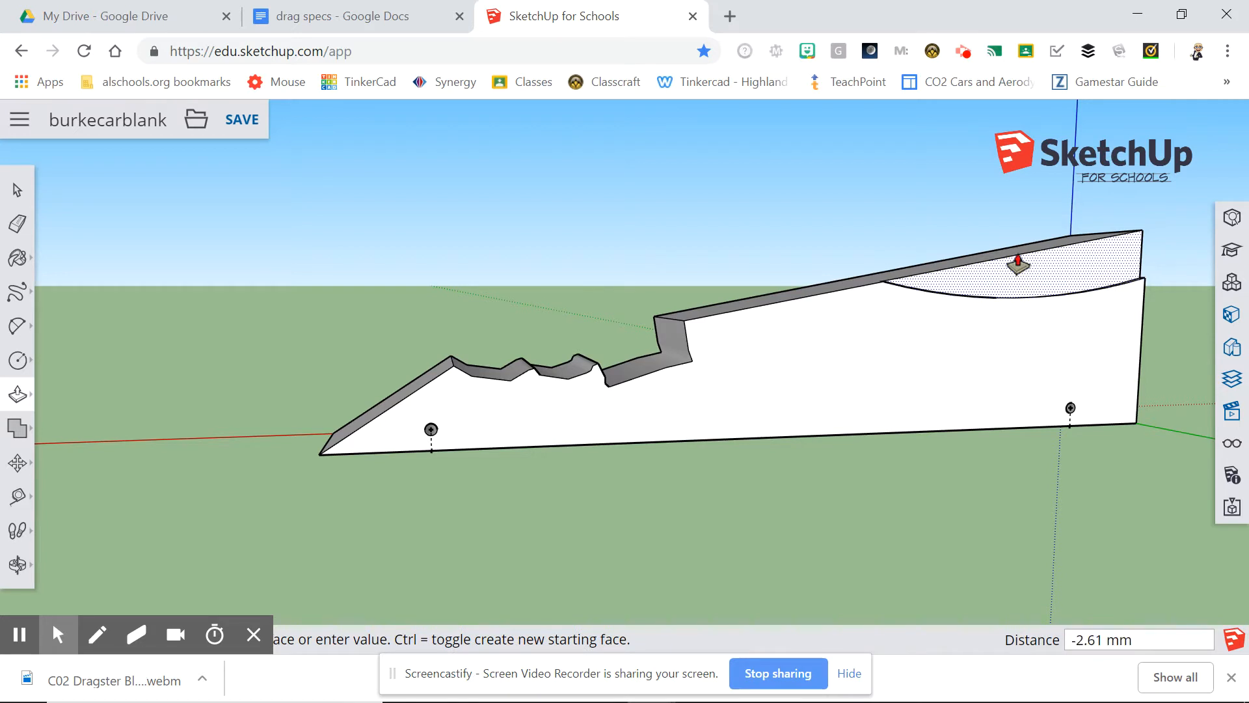
pyautogui.click(922, 250)
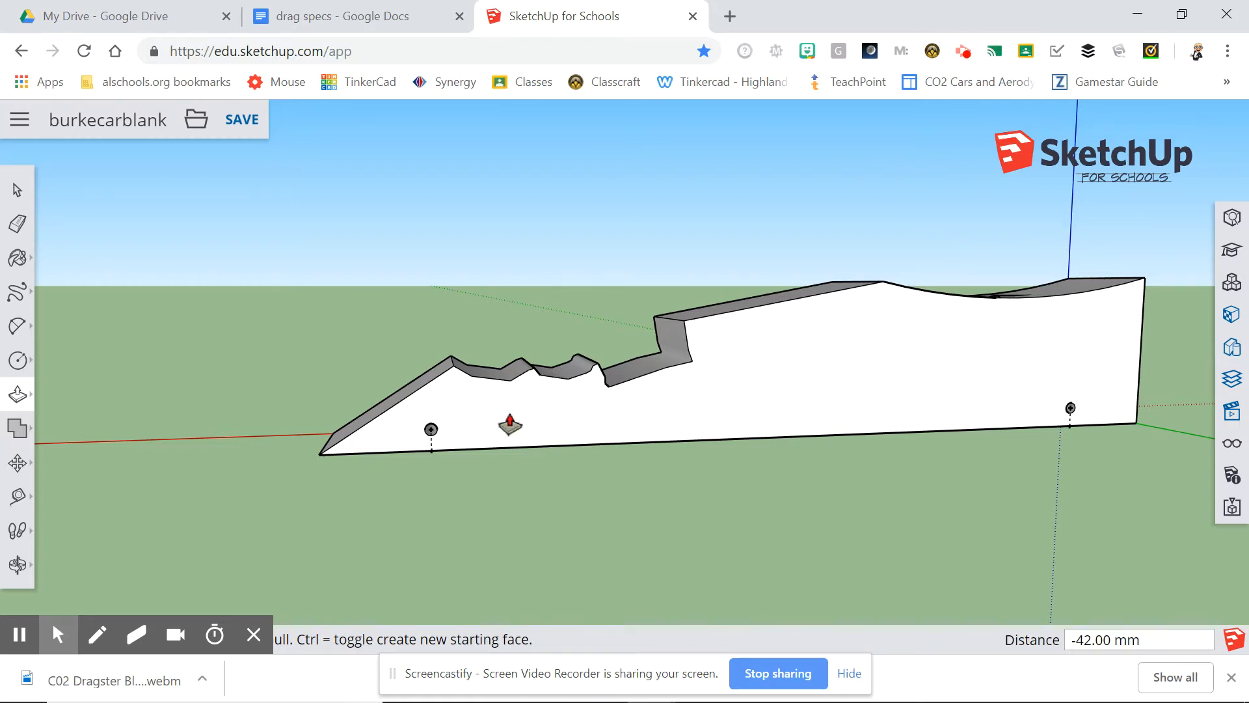
# Examine the rear end and check the material thickness above the CO2 cartridge hole with the Tape Measure
pyautogui.click(19, 564)
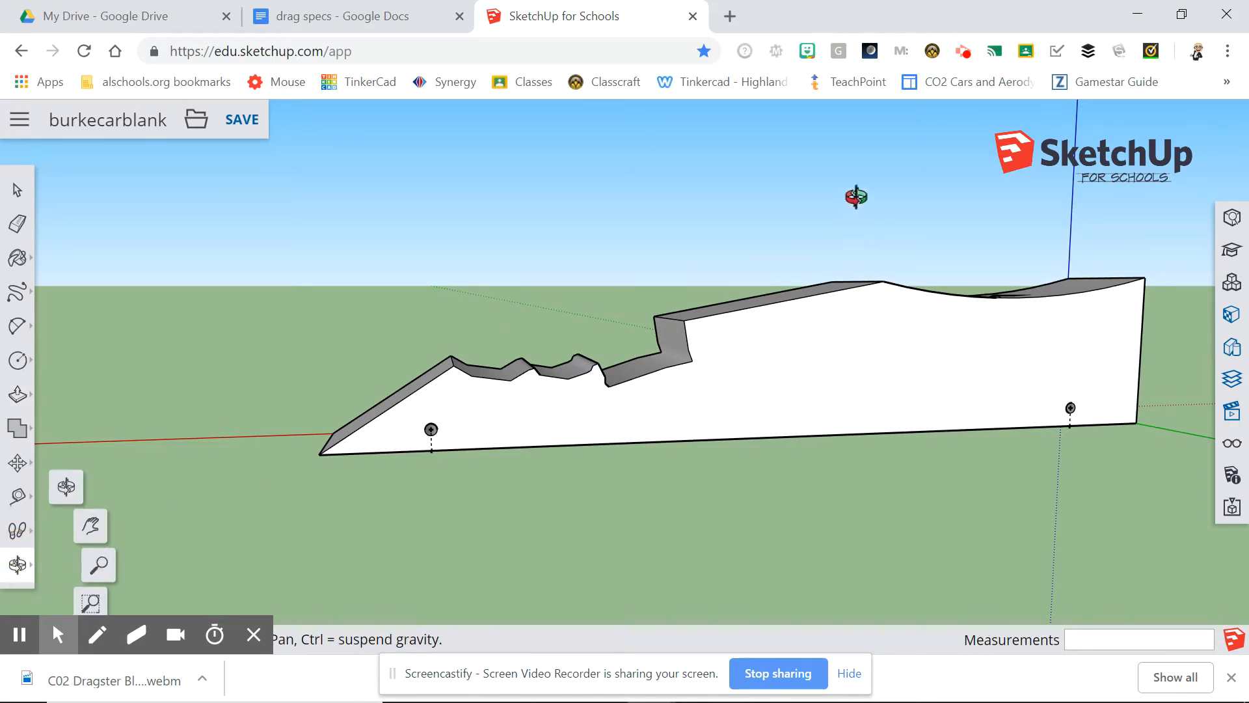
pyautogui.moveTo(856, 196); pyautogui.dragTo(242, 258)
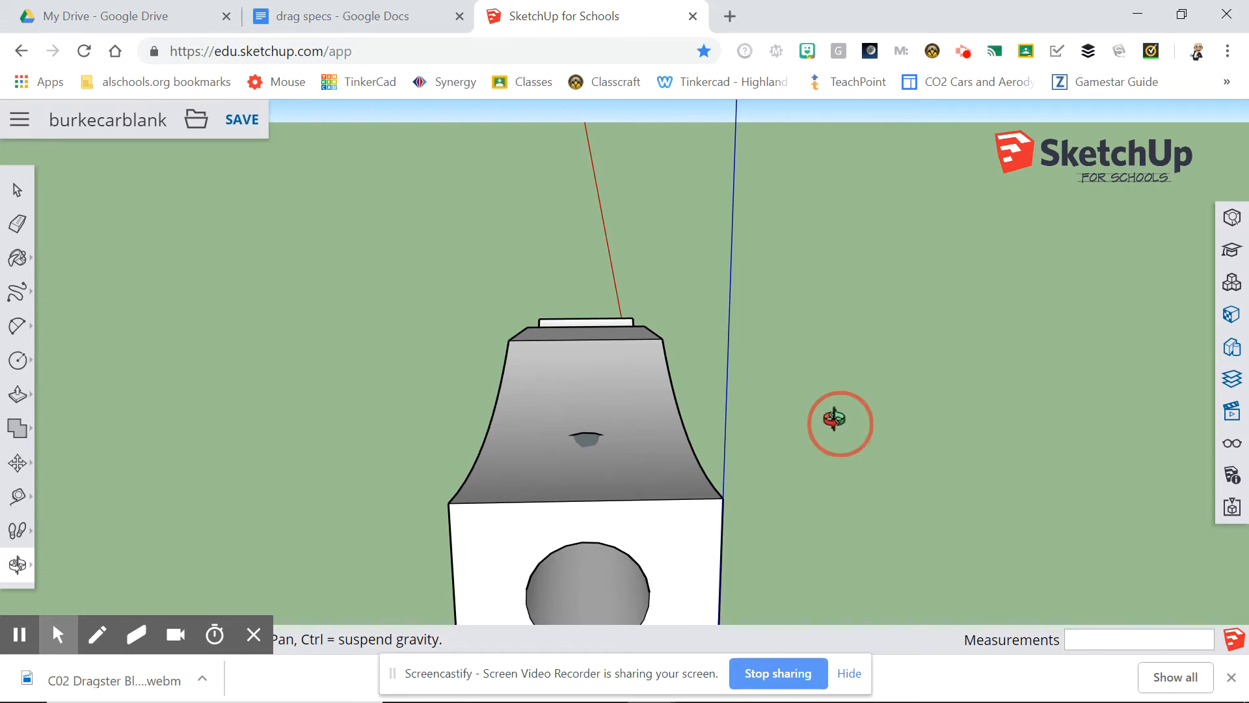
pyautogui.moveTo(834, 419); pyautogui.dragTo(869, 396)
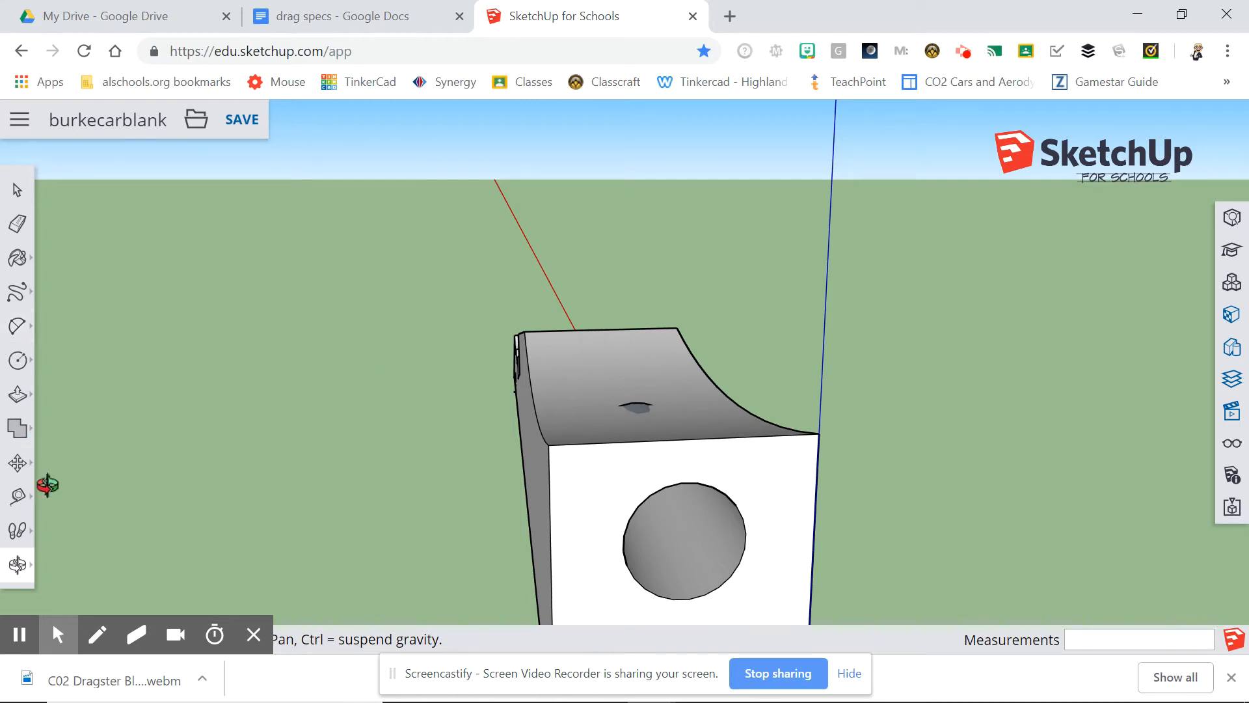
pyautogui.click(25, 509)
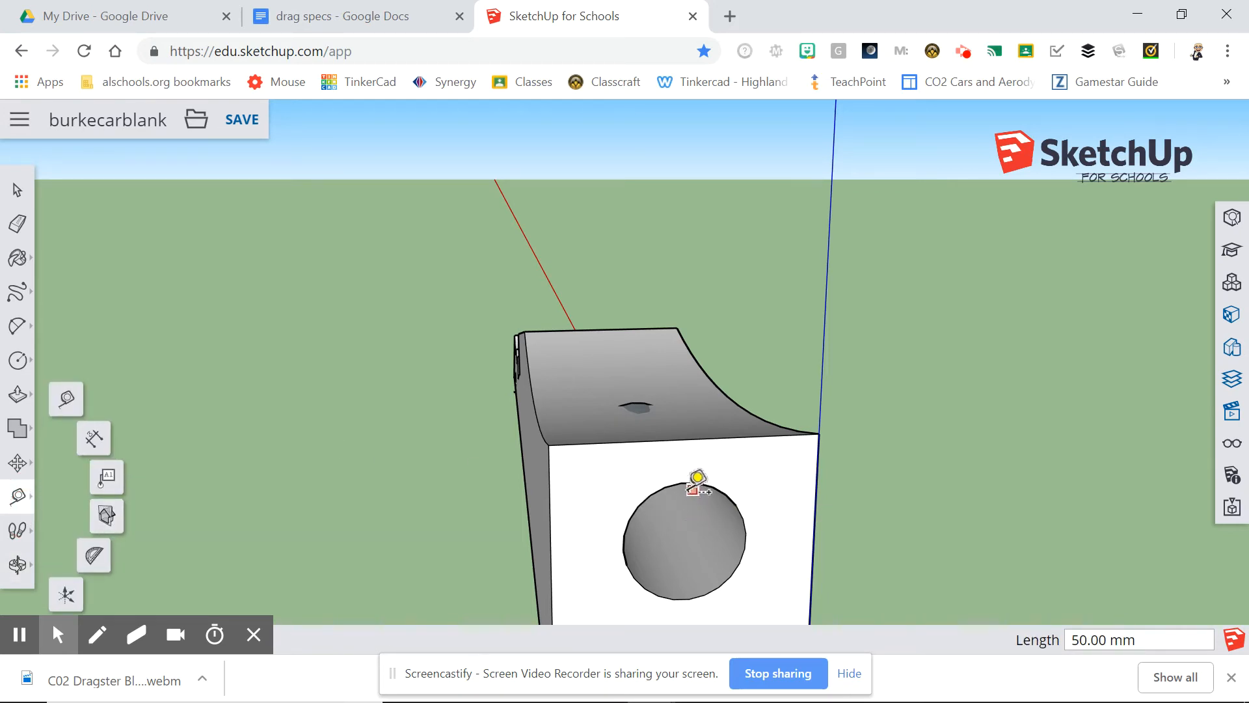
pyautogui.click(681, 482)
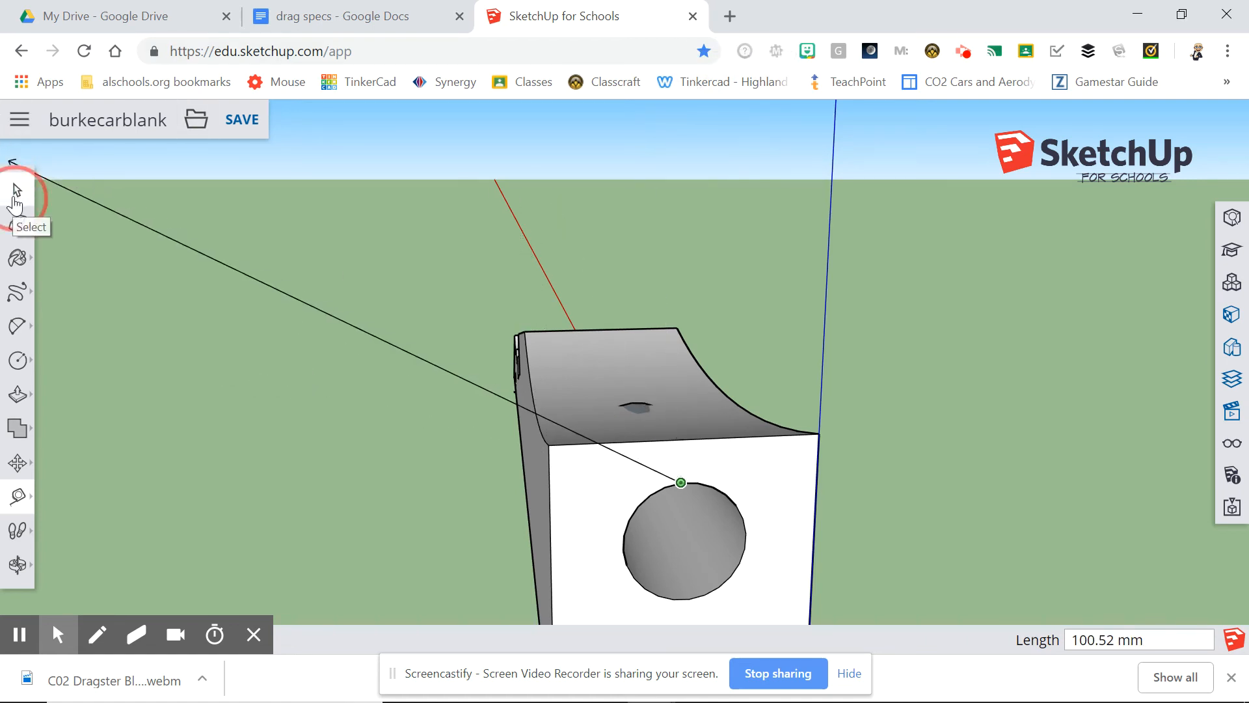
pyautogui.click(18, 189)
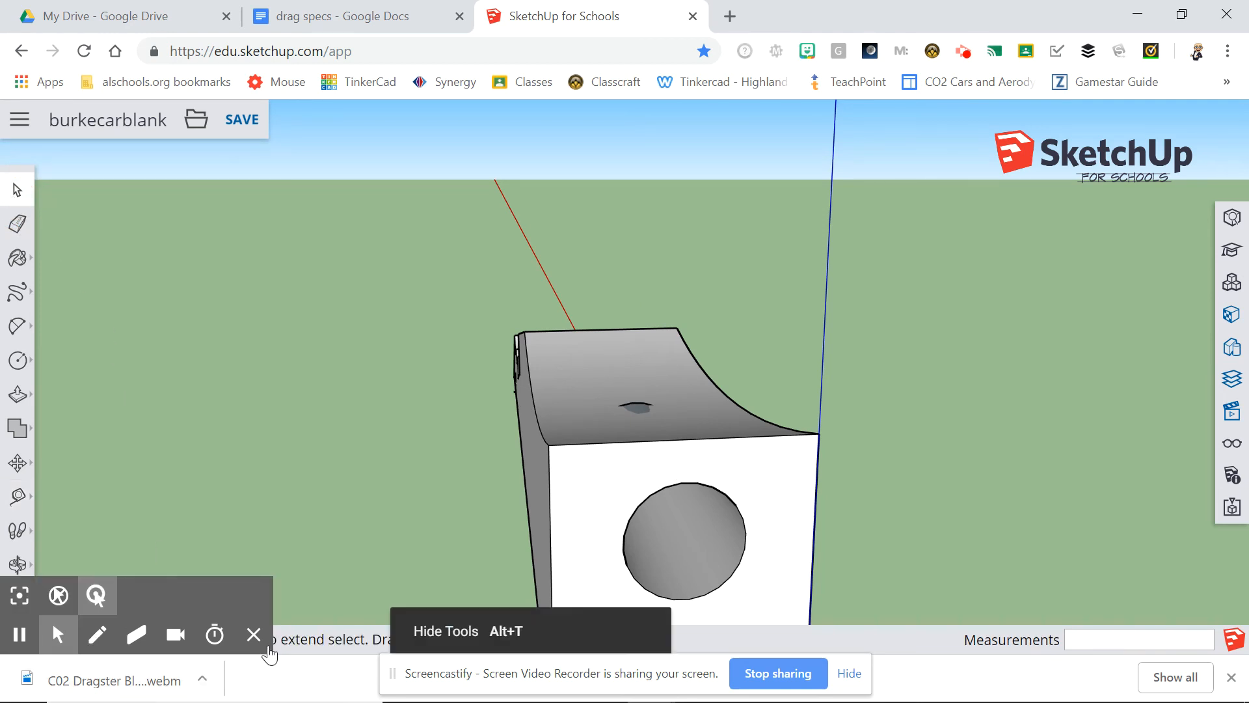
# Undo the last cut above the arc at the rear of the body
pyautogui.click(254, 637)
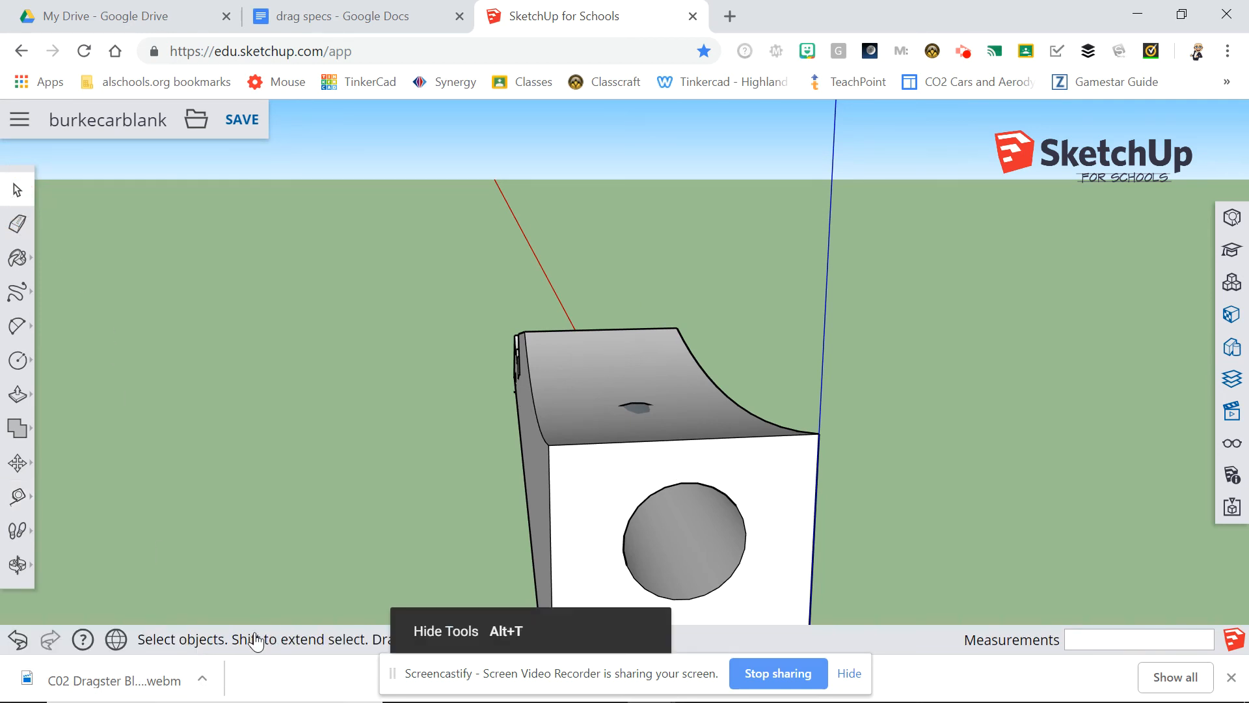
pyautogui.click(17, 639)
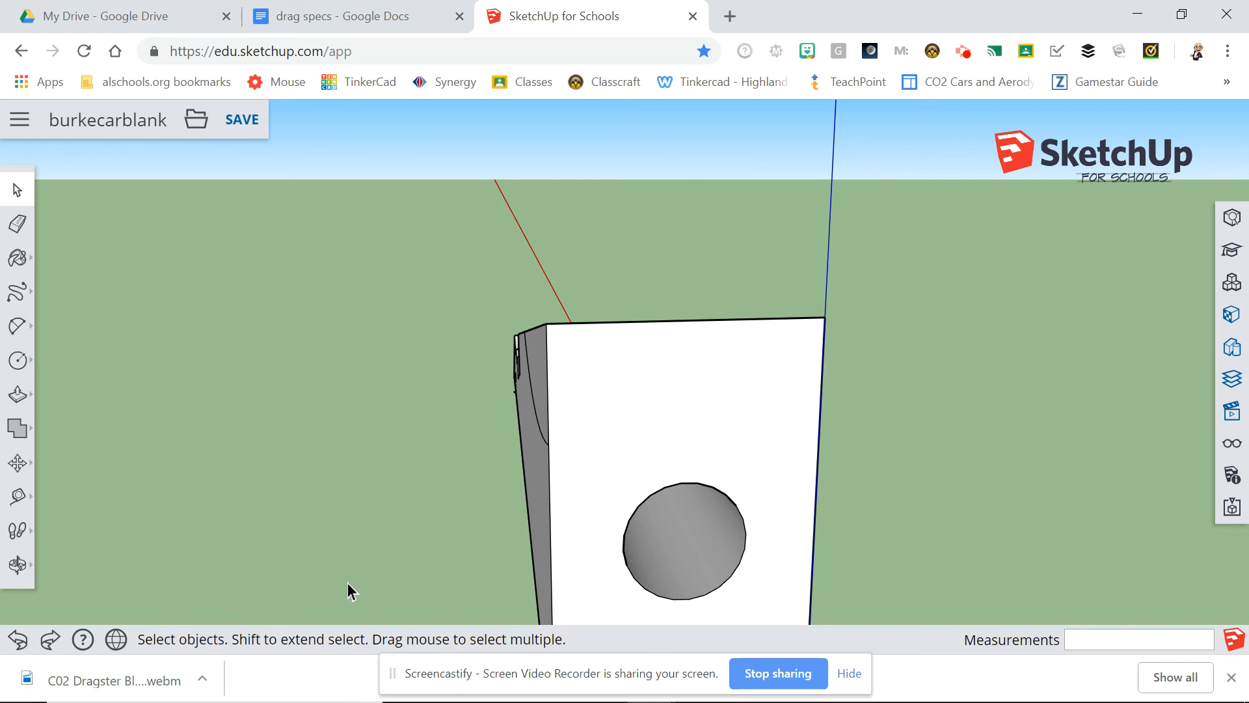